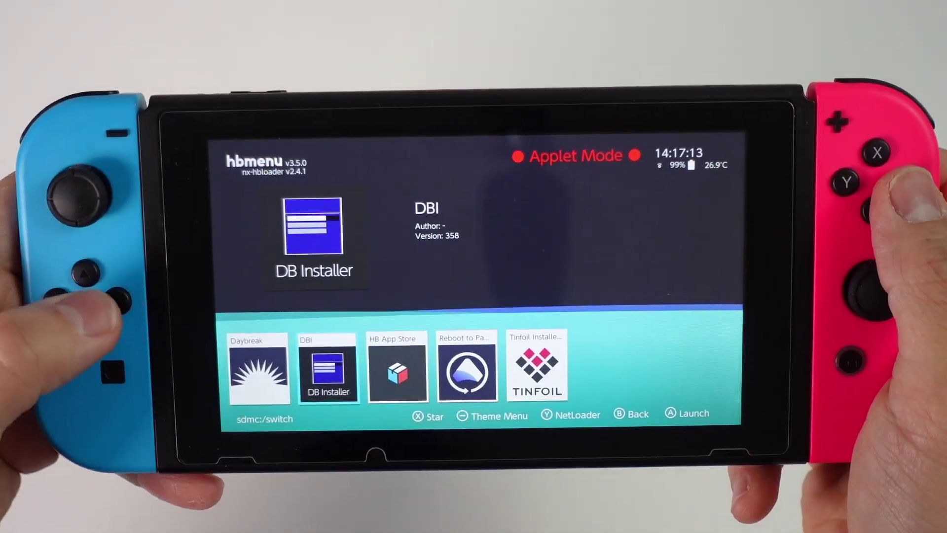
key("Down")
key("Down")
key("Down")
key("Down")
key("Down")
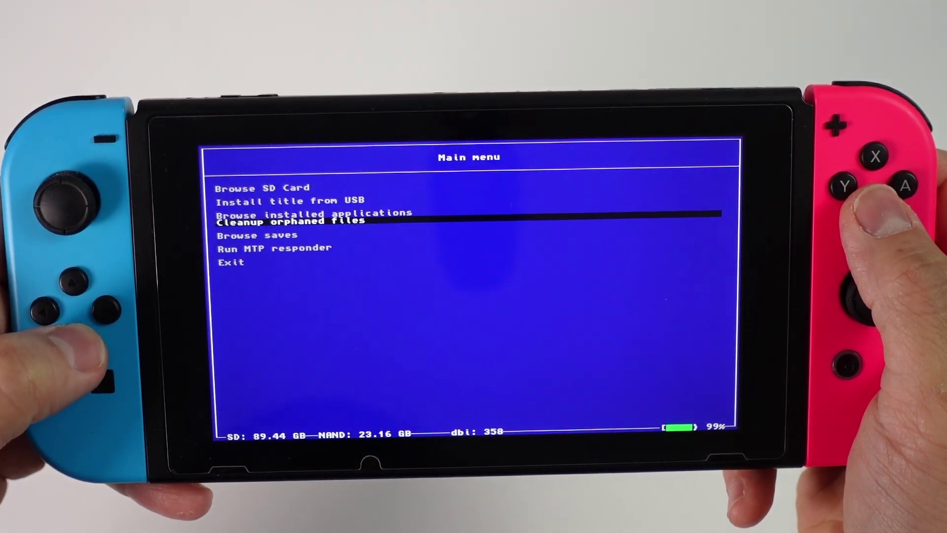
key("Down")
key("Down")
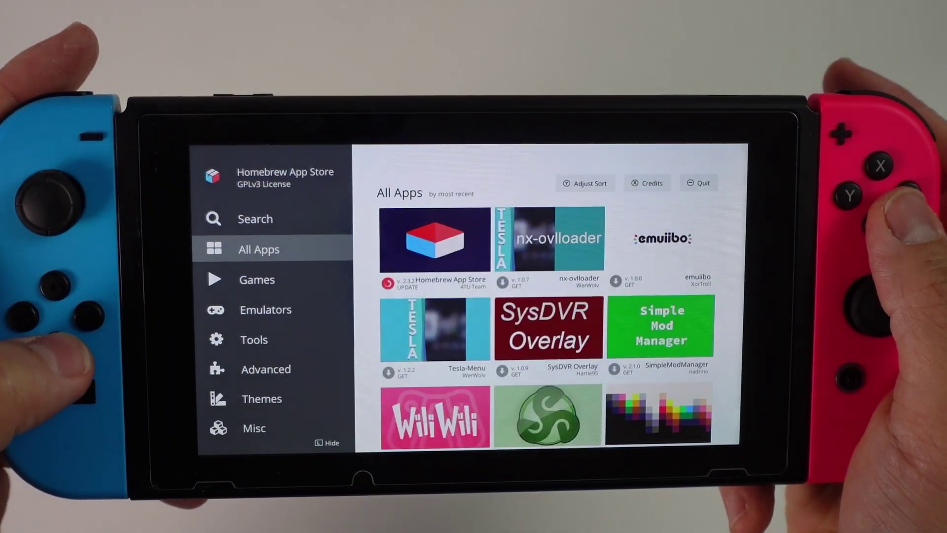
key("Down")
key("Down")
key("Down")
key("Down")
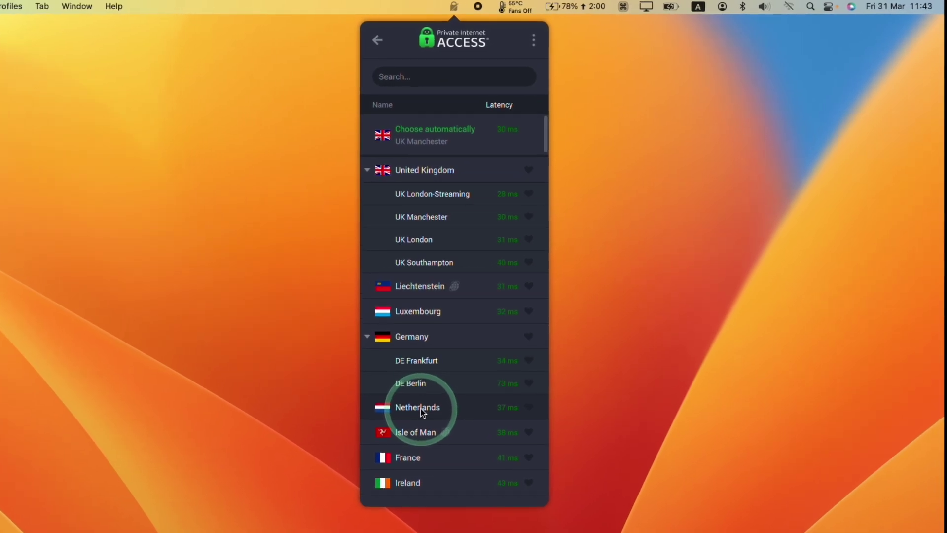
Choose Netherlands as the VPN server location in Private Internet Access
left_click(422, 410)
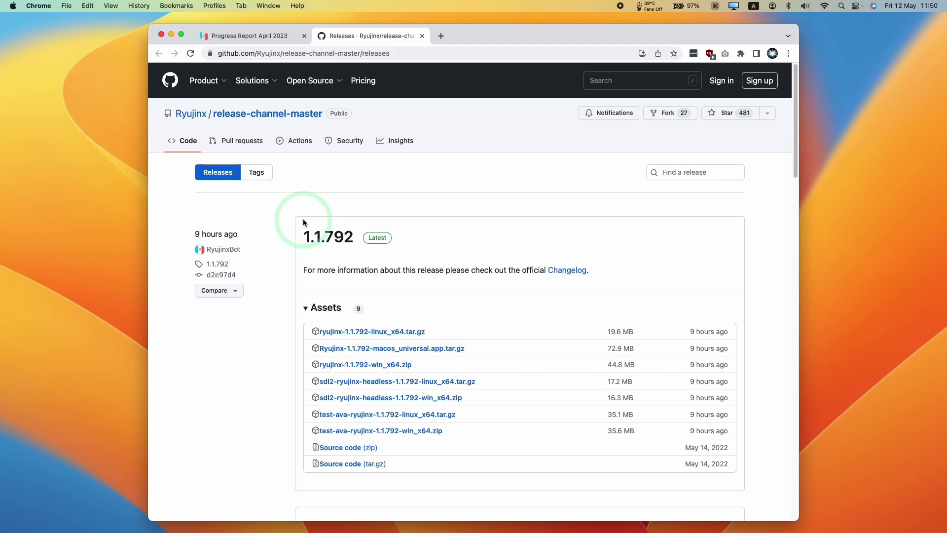
Check how recently release 1.1.792 of Ryujinx/release-channel-master was published
left_click_drag(179, 202, 222, 231)
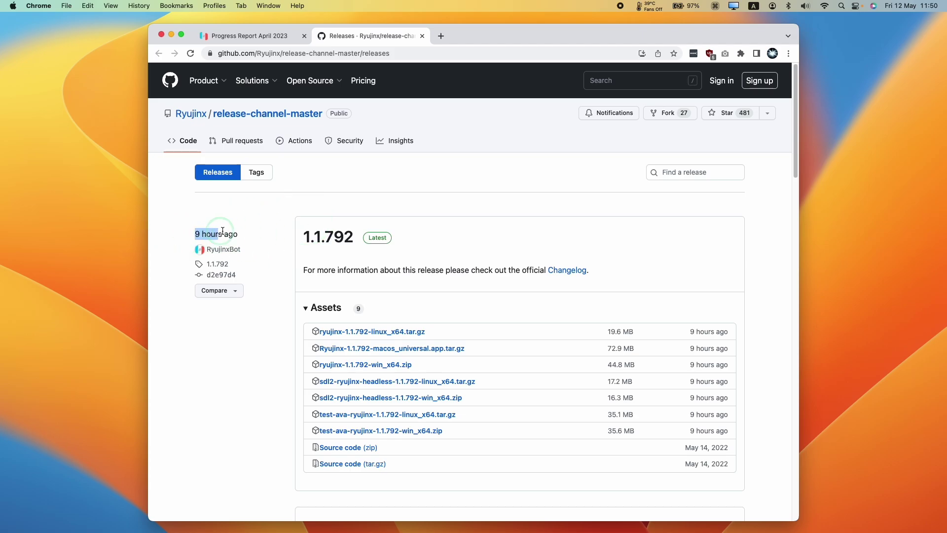
left_click(193, 235)
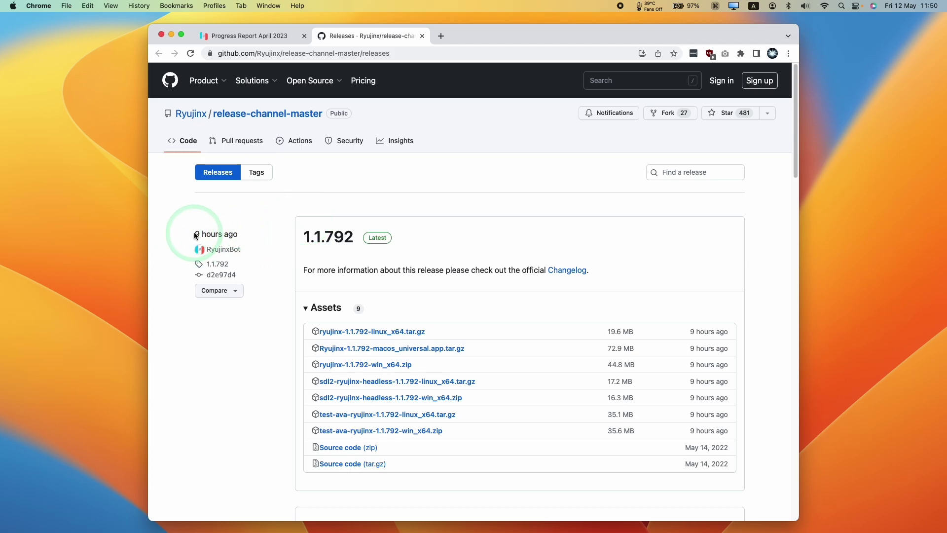
left_click(187, 233)
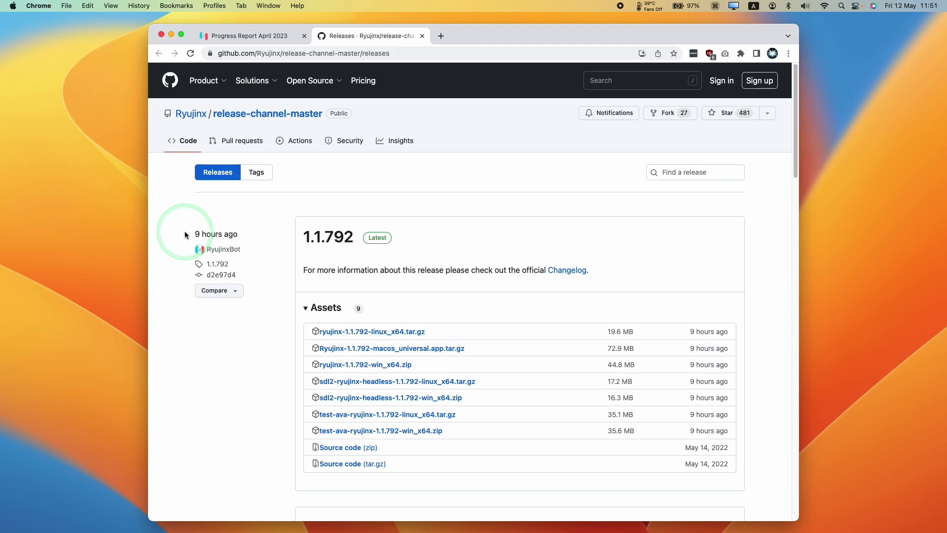
left_click_drag(185, 235, 213, 233)
left_click(248, 234)
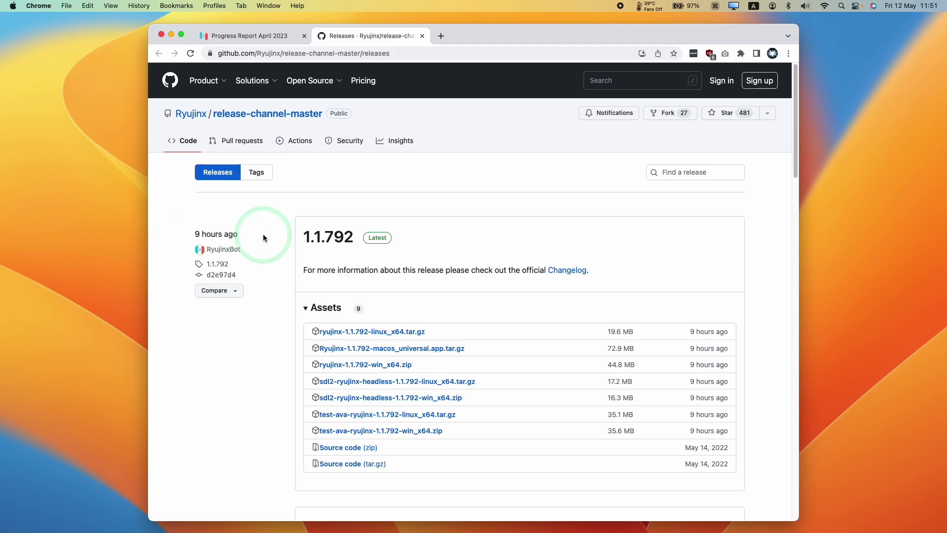
Read the April 2023 progress report's note about GPU workarounds and trying the universal macOS builds at your own risk
key("ctrl+shift+Tab")
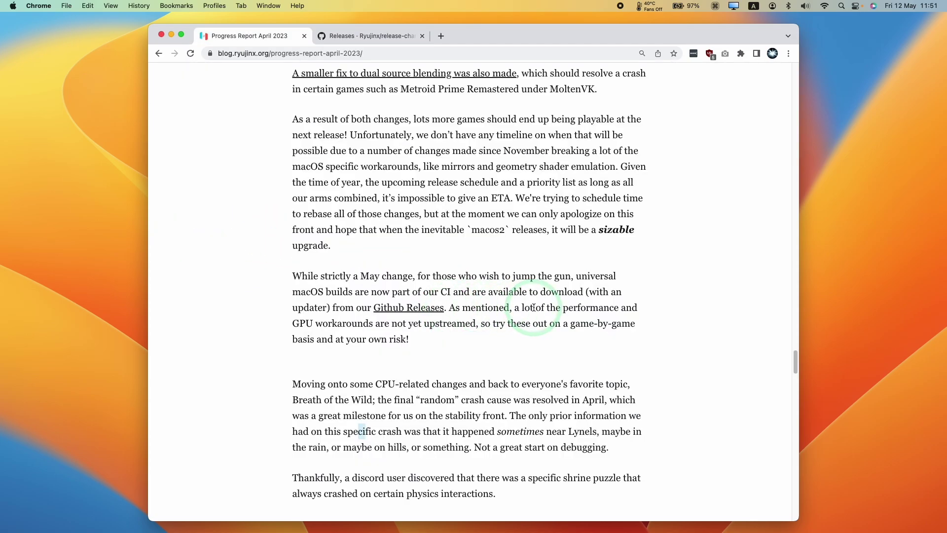
left_click_drag(290, 323, 405, 324)
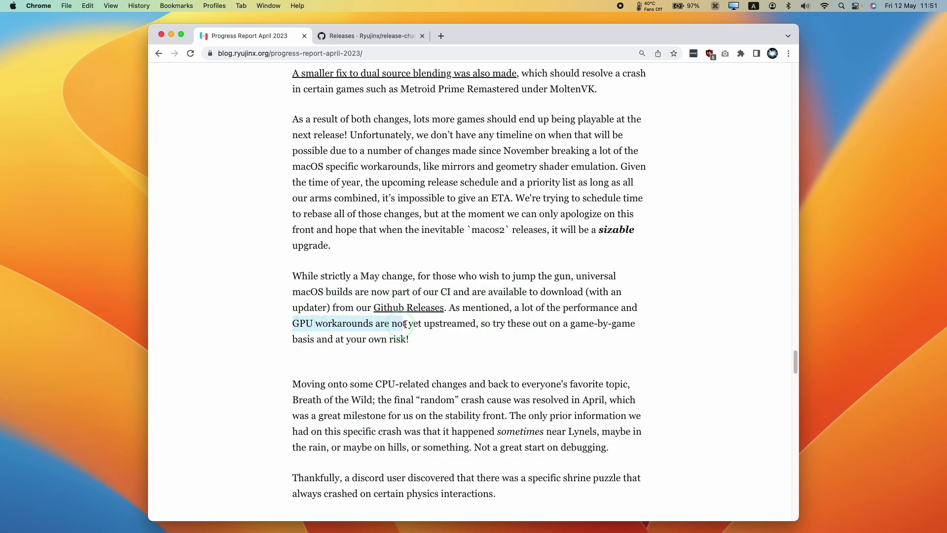
left_click(482, 325)
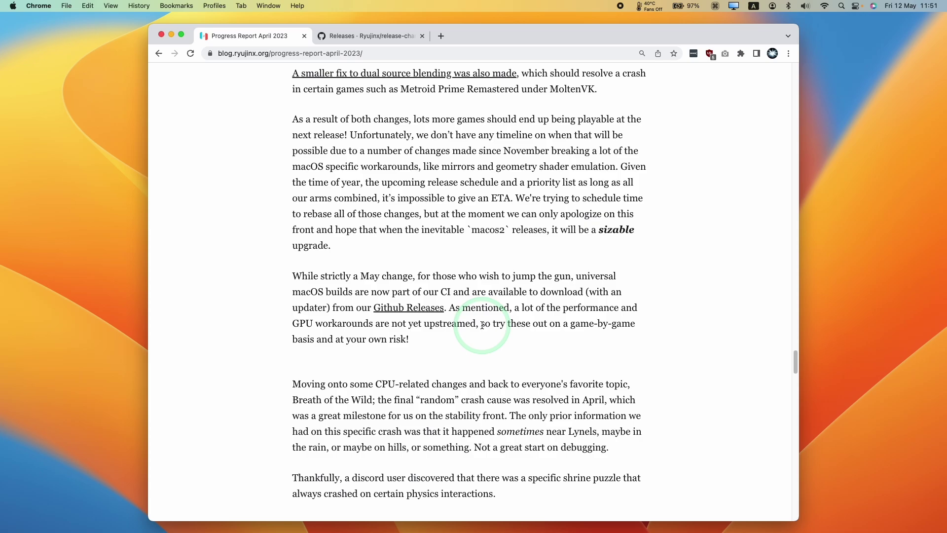
left_click_drag(483, 325, 496, 337)
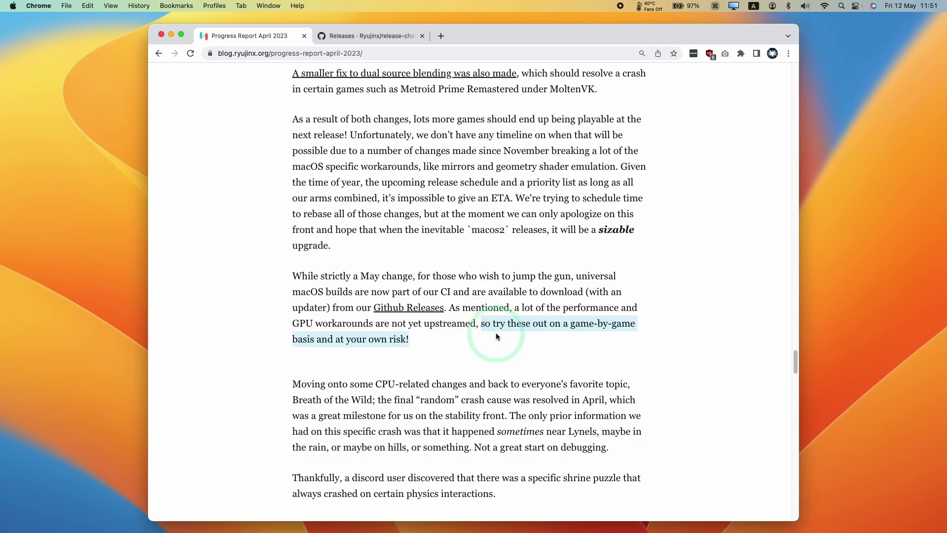
Return to the GitHub releases page and locate the Ryujinx-1.1.792-macos_universal.app.tar.gz asset under release 1.1.792
left_click(384, 40)
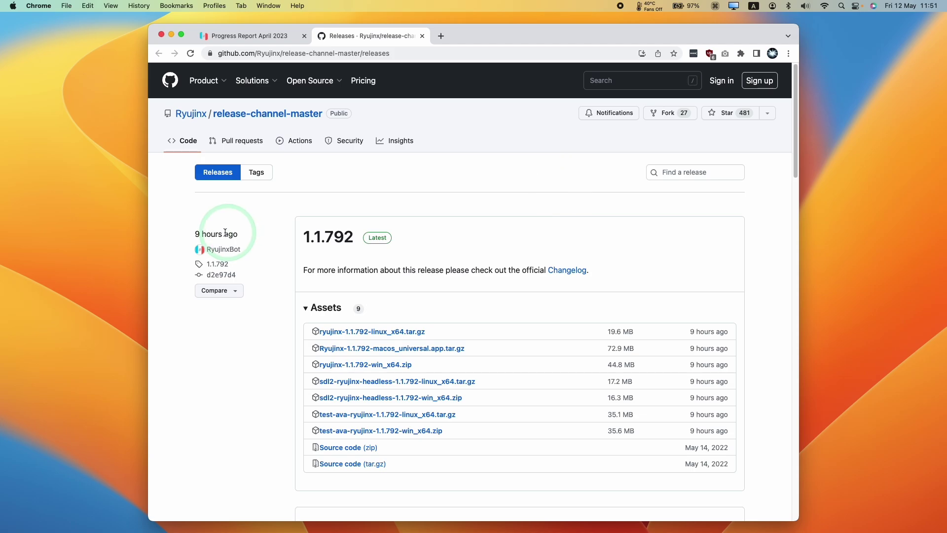
left_click_drag(194, 234, 241, 235)
left_click(268, 235)
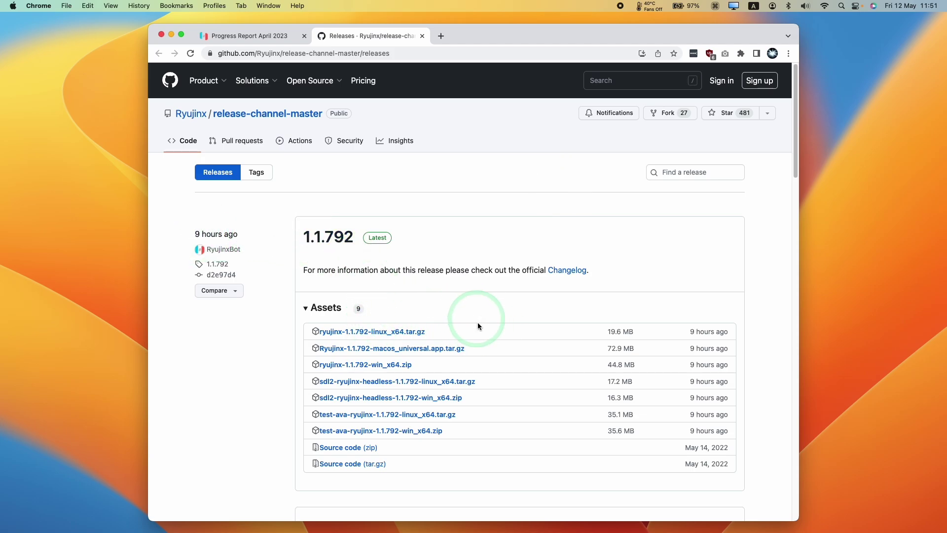
left_click_drag(724, 348, 342, 349)
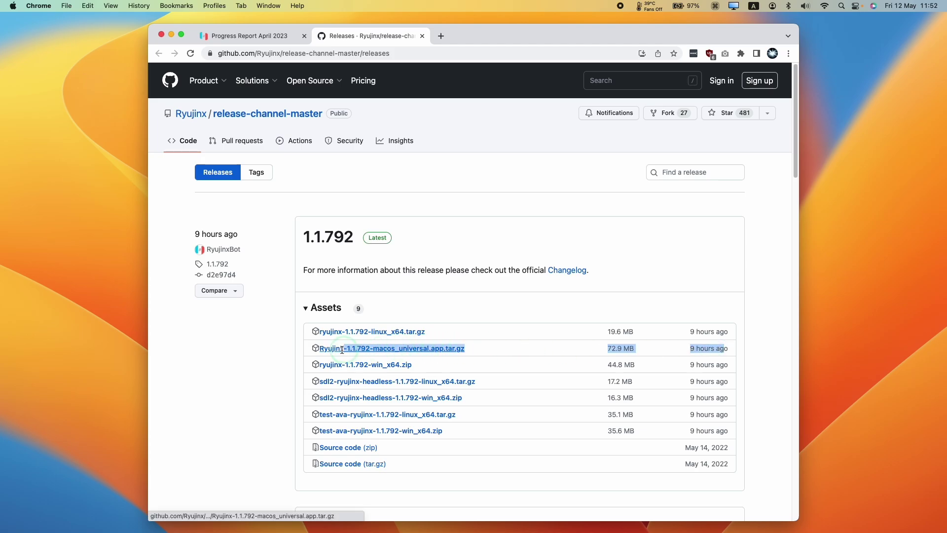
left_click(317, 346)
left_click_drag(795, 125, 765, 207)
left_click(308, 295)
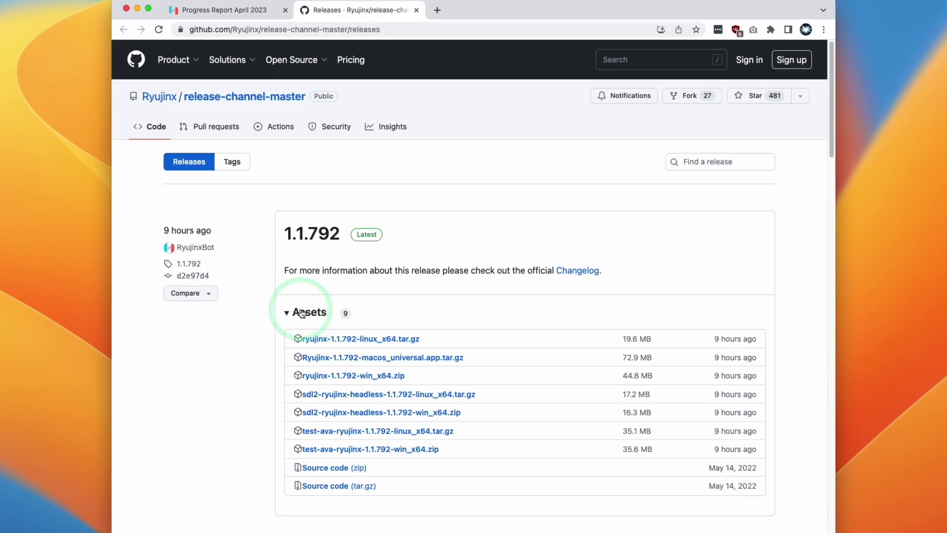
left_click_drag(497, 355, 426, 357)
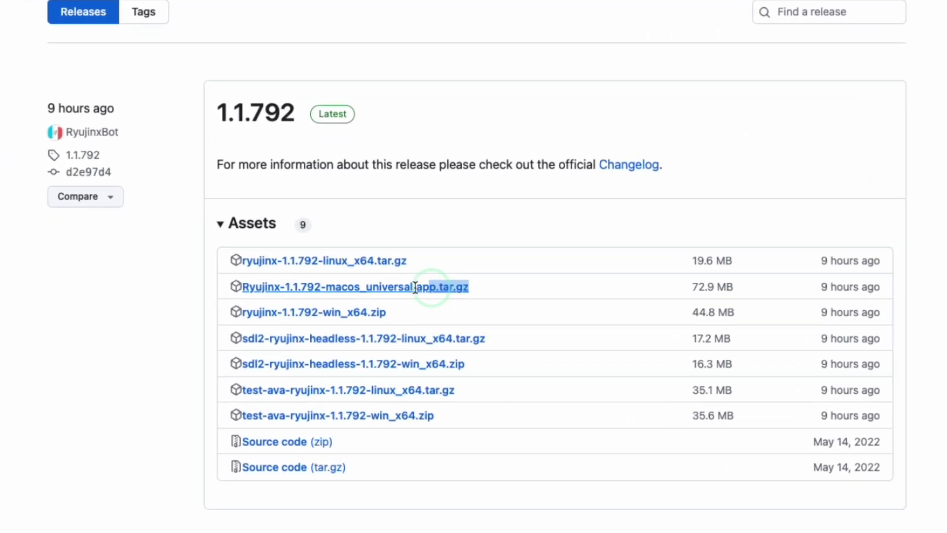
left_click_drag(415, 287, 219, 287)
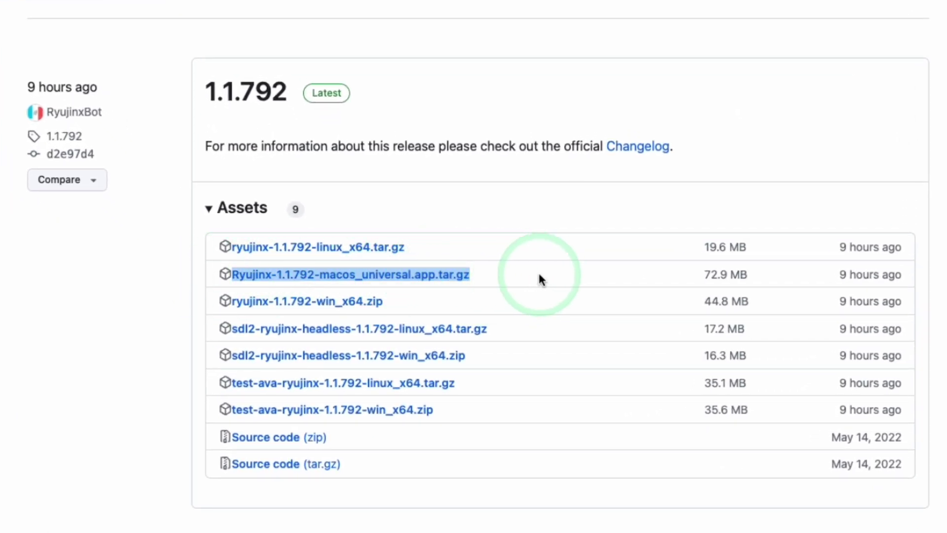
left_click(539, 278)
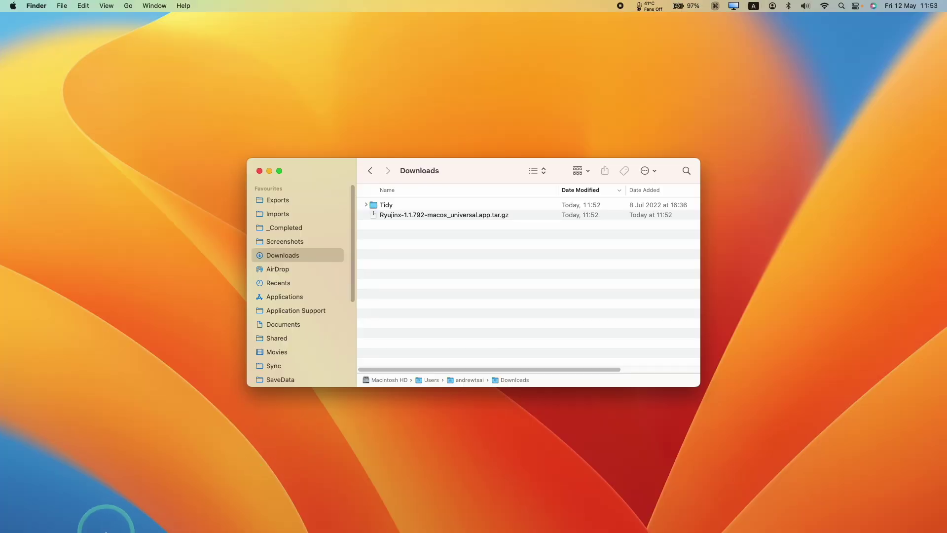
In Finder's Downloads folder, extract Ryujinx-1.1.792-macos_universal.app.tar.gz and move the Ryujinx app to the Applications folder
mouse_move(84, 513)
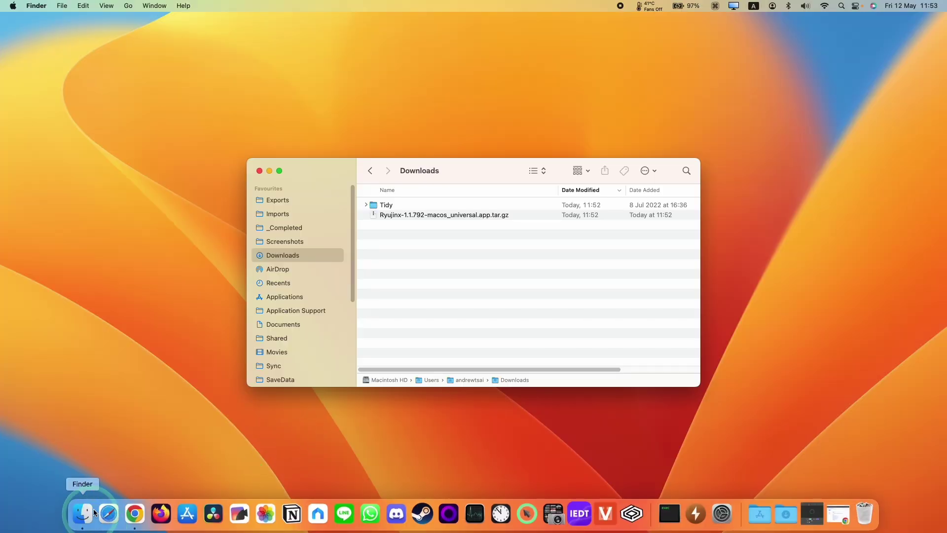
left_click(493, 216)
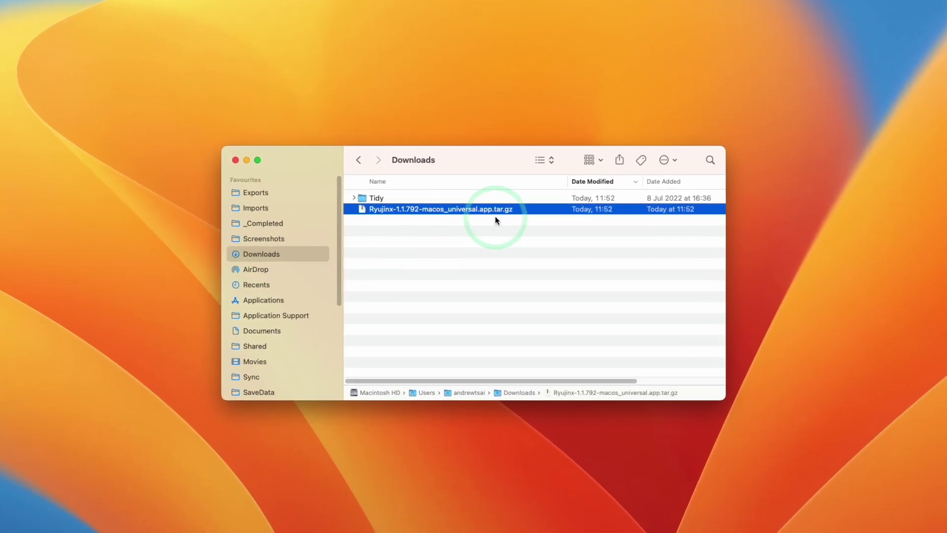
double_click(404, 211)
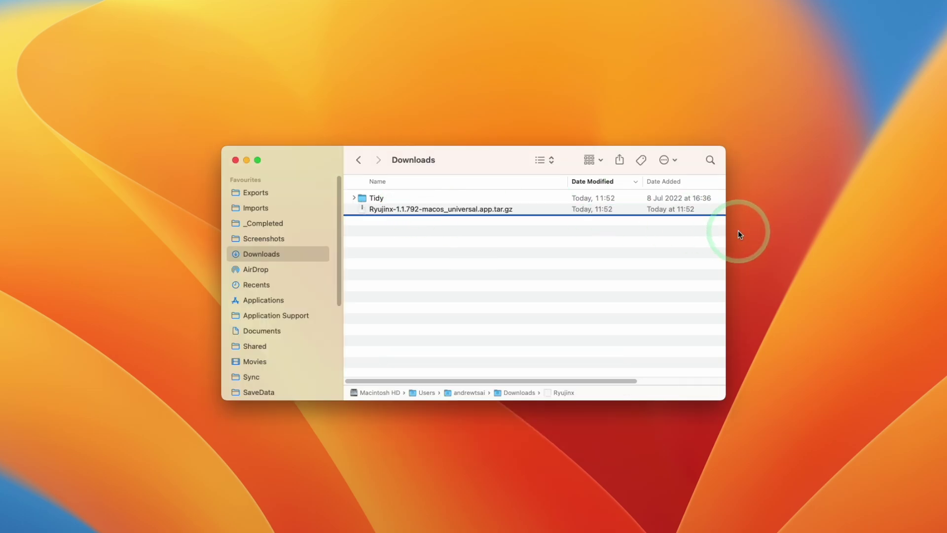
left_click(393, 221)
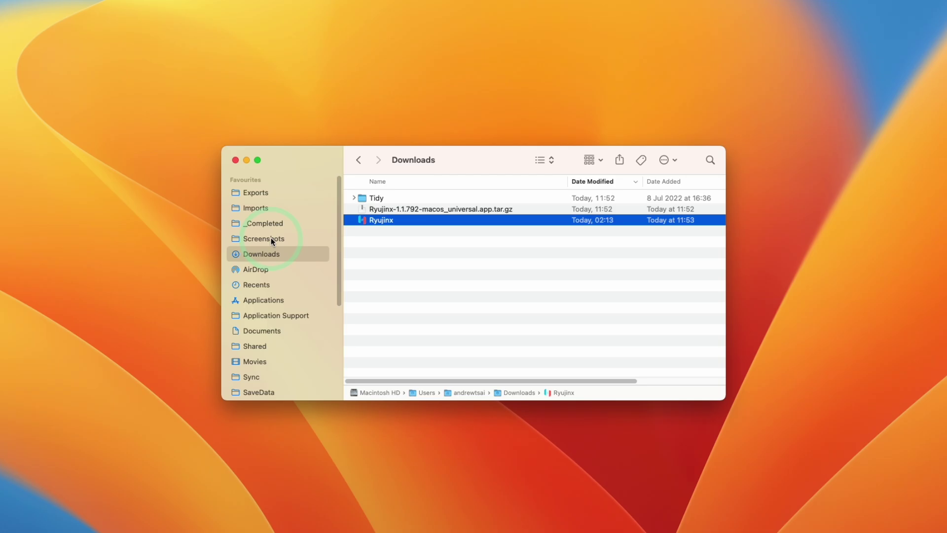
left_click_drag(392, 229, 712, 227)
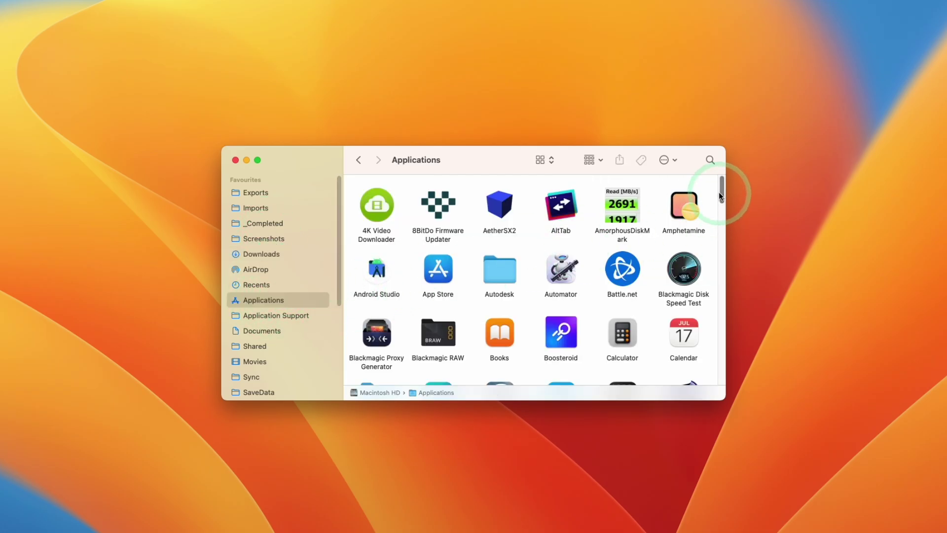
Try to open the Ryujinx app directly from the Applications folder
left_click_drag(720, 189, 721, 323)
left_click(510, 253)
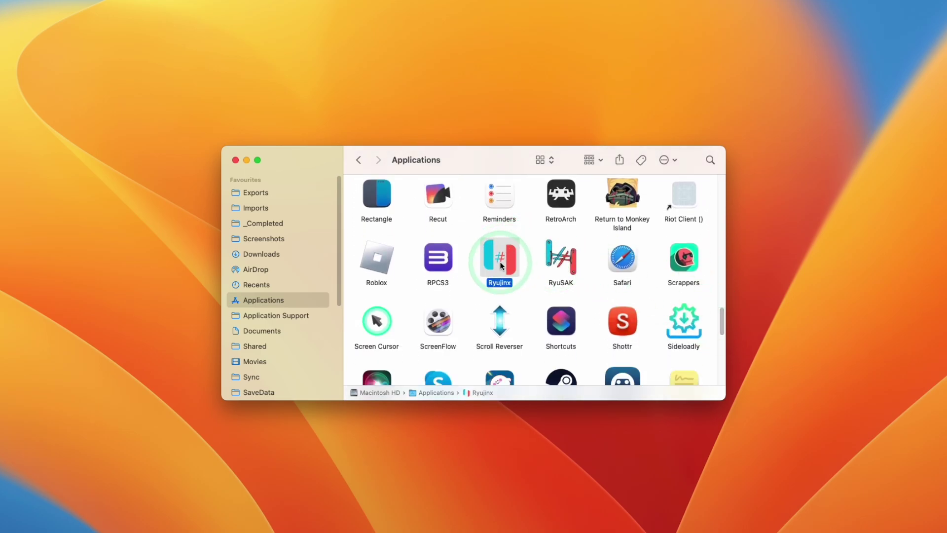
double_click(511, 253)
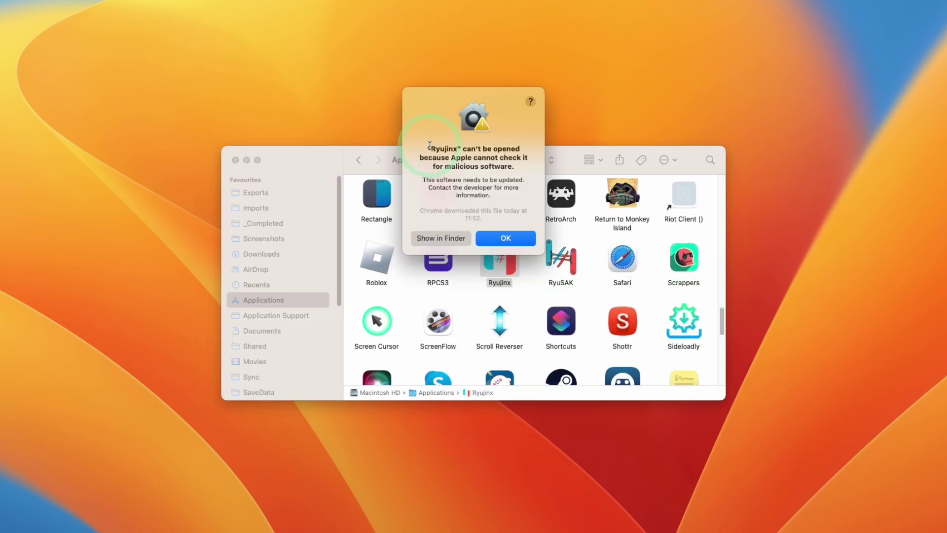
left_click_drag(430, 146, 519, 166)
left_click(518, 167)
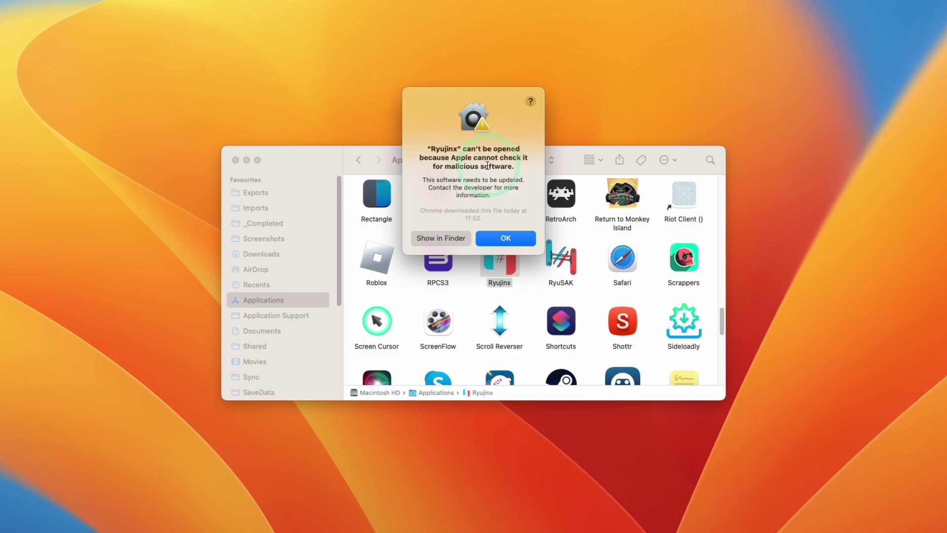
left_click(506, 238)
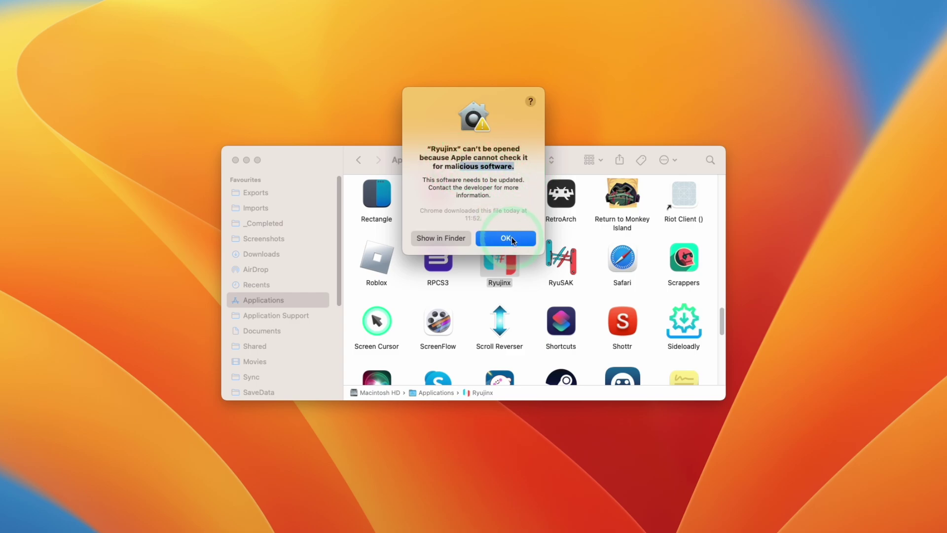
Open Ryujinx from the Applications folder with the explicit Open command, overriding the security check
left_click(502, 282, "ctrl")
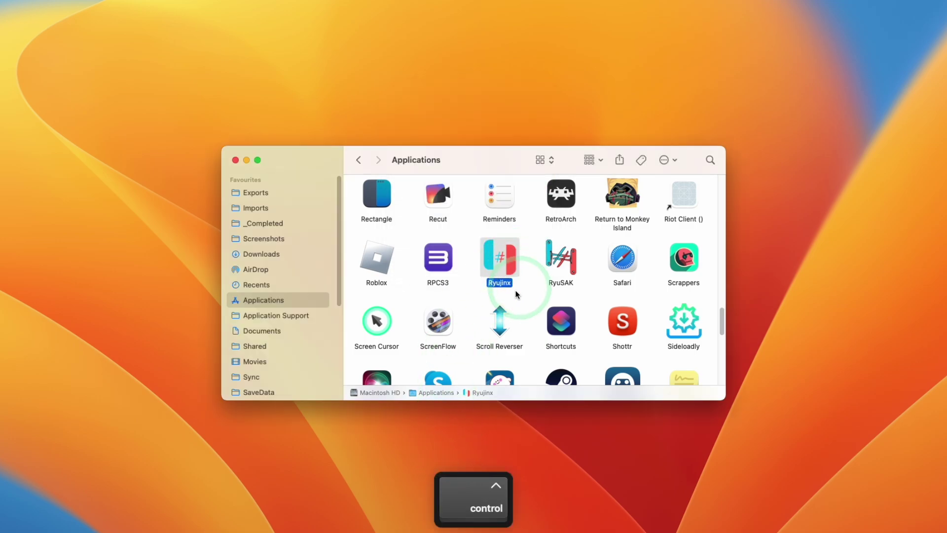
left_click(505, 257, "ctrl")
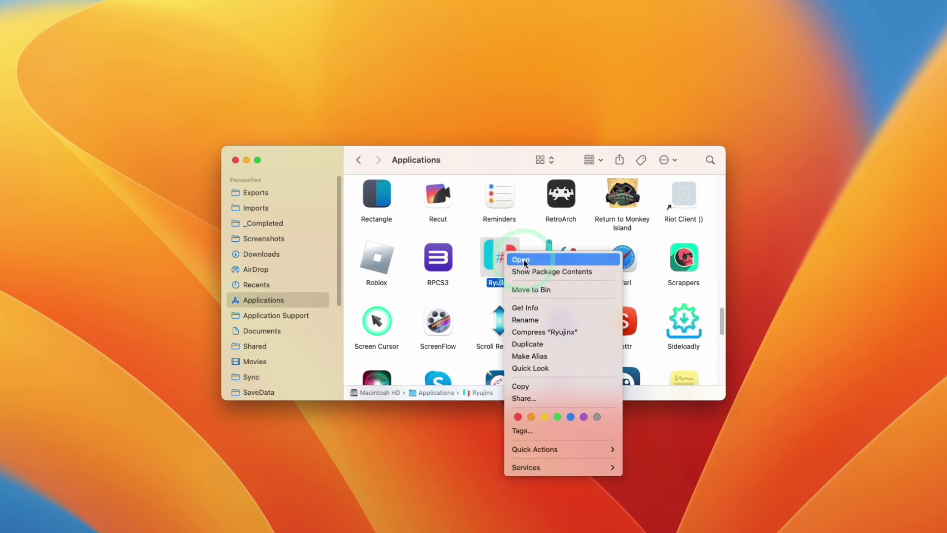
left_click(525, 261)
left_click(475, 230)
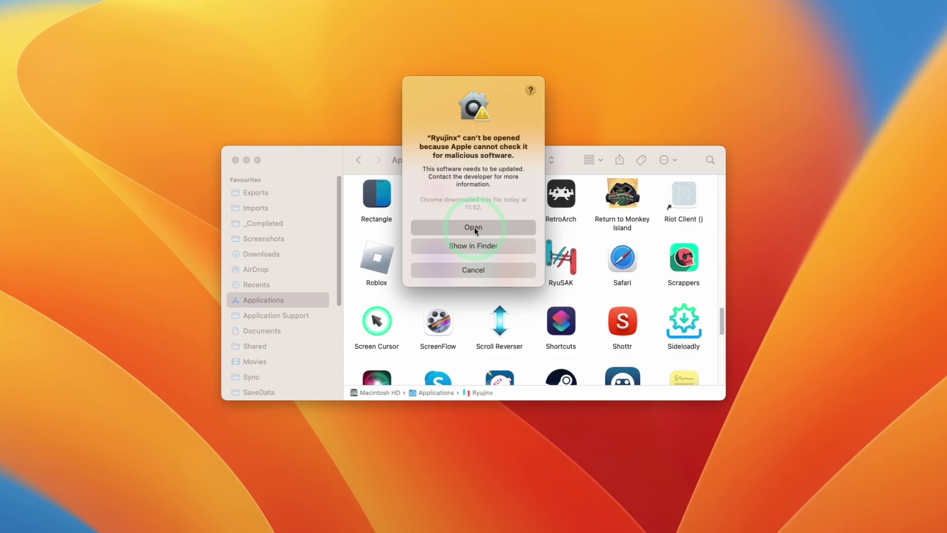
left_click(452, 69)
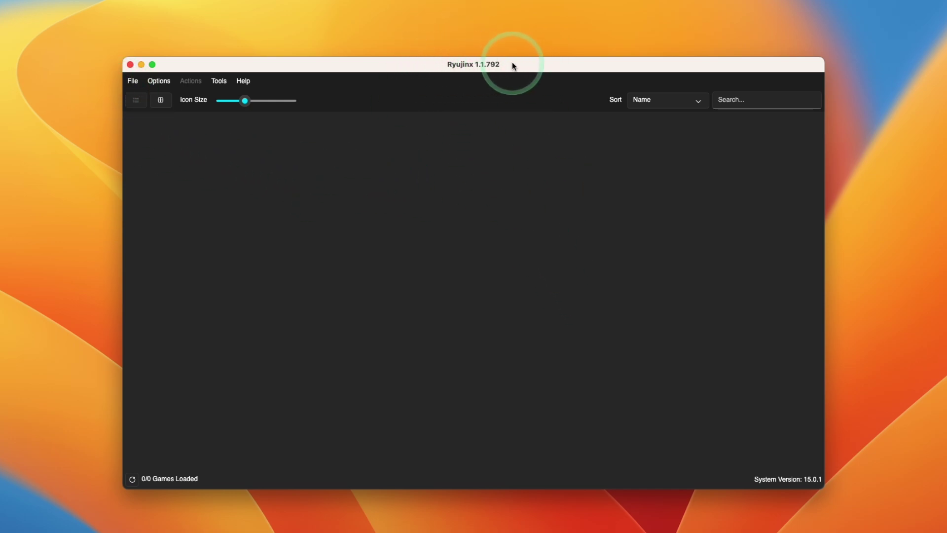
Return to Finder's Downloads folder and select the Firmware 16.0.2 folder
left_click(219, 81)
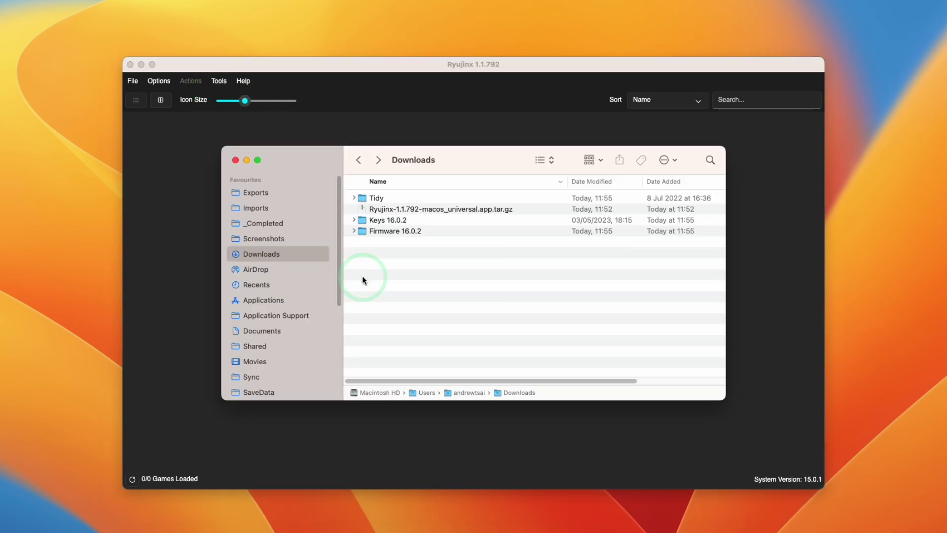
left_click(405, 236)
left_click(404, 255)
left_click(384, 240)
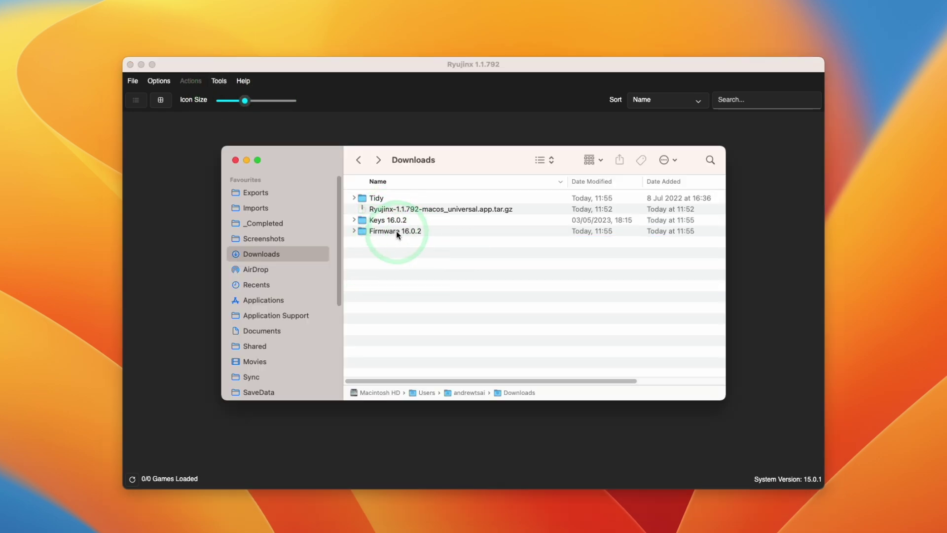
left_click(396, 231)
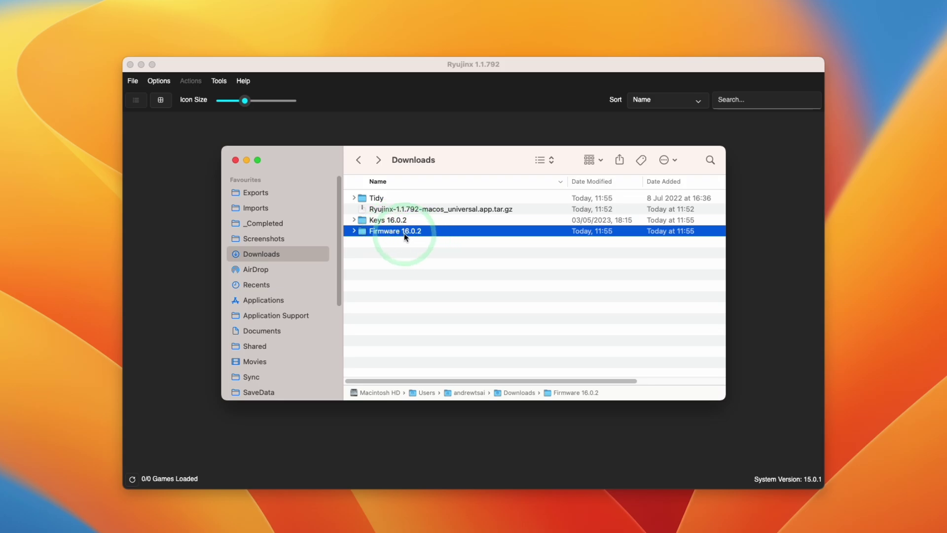
Expand the Firmware 16.0.2 folder in Downloads and look through its .nca files
left_click_drag(404, 264, 389, 219)
left_click(380, 251)
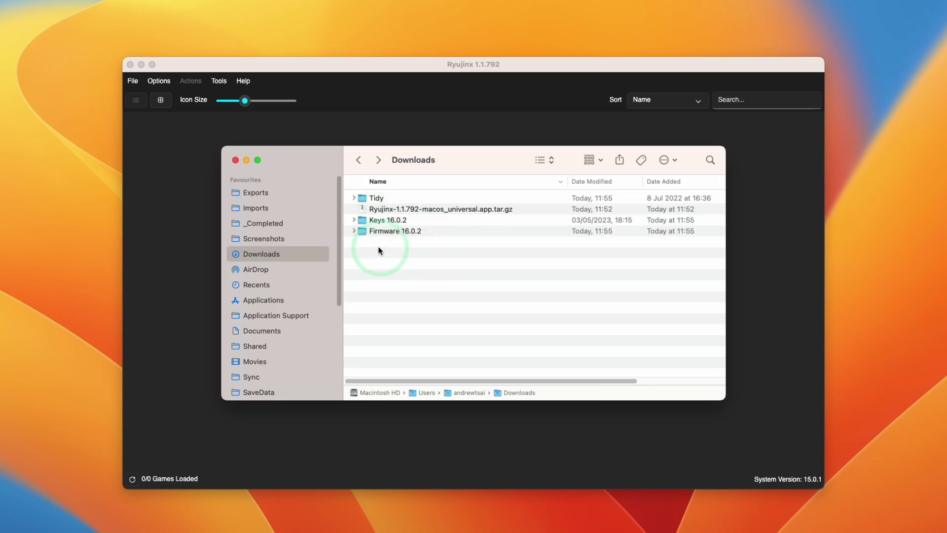
left_click(356, 232)
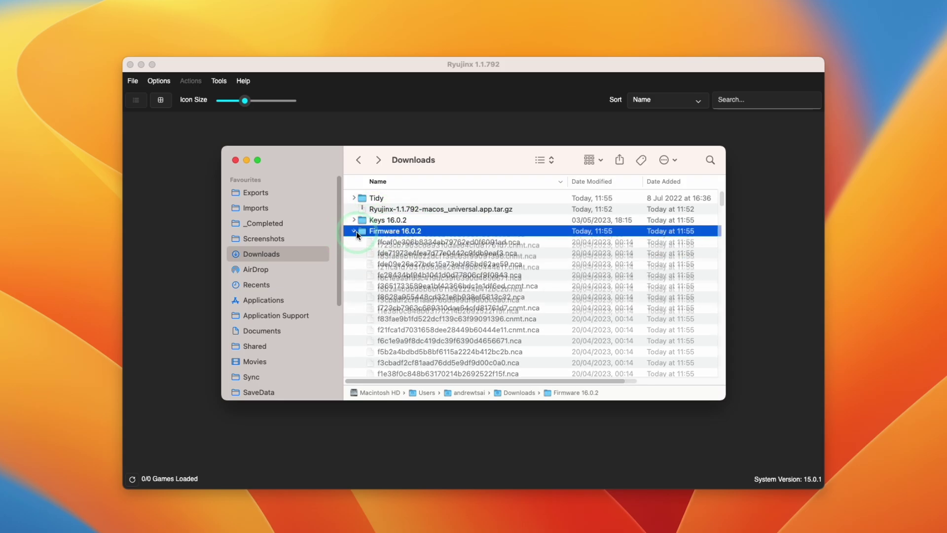
left_click(526, 272)
scroll(472, 264, "down", 5)
scroll(444, 261, "up", 5)
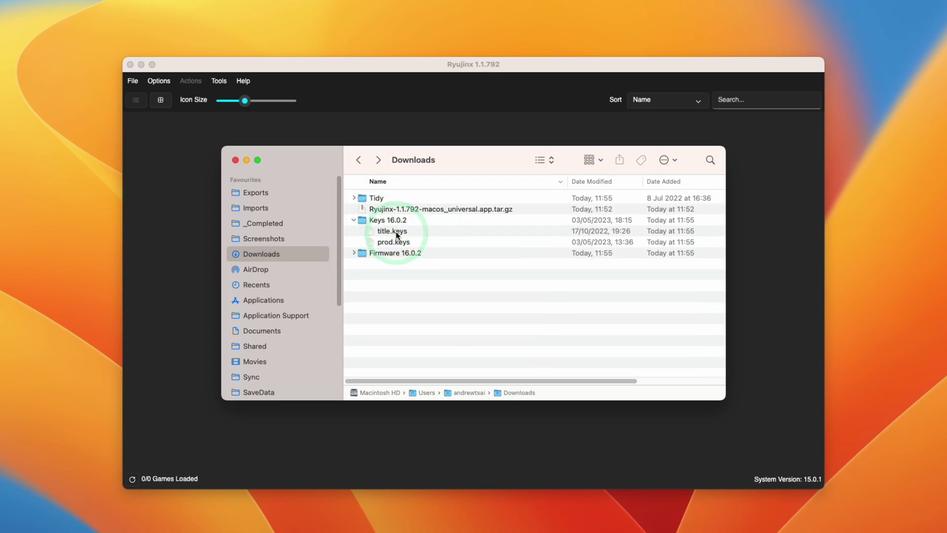
Examine the title.keys and prod.keys files inside the expanded Keys 16.0.2 folder
left_click(396, 232)
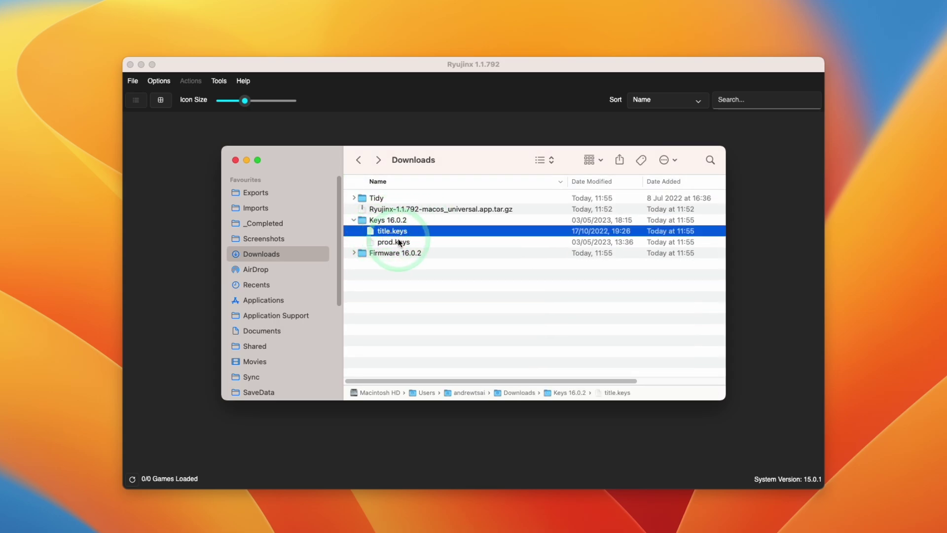
left_click(394, 241)
left_click(437, 276)
left_click_drag(438, 276, 394, 210)
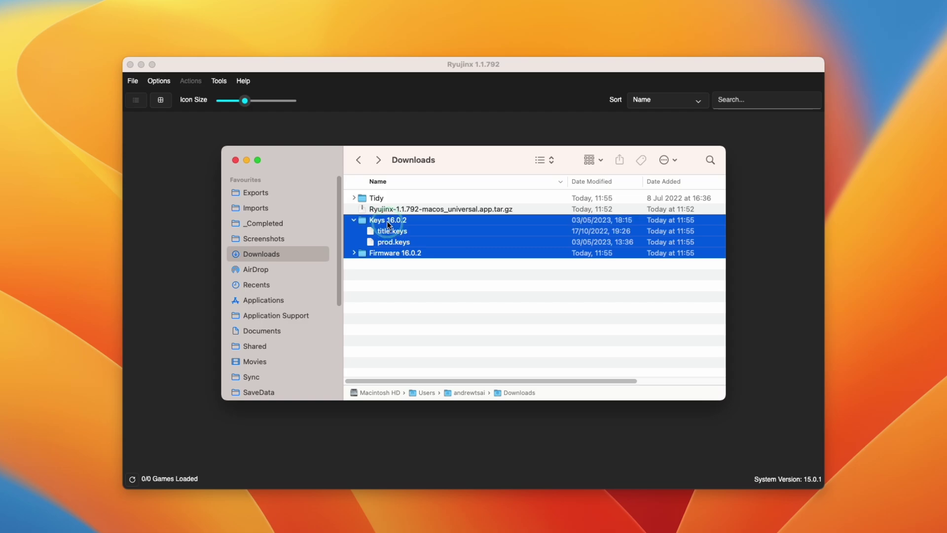
left_click(430, 280)
Copy title.keys and prod.keys together from the Keys 16.0.2 folder
left_click(391, 231)
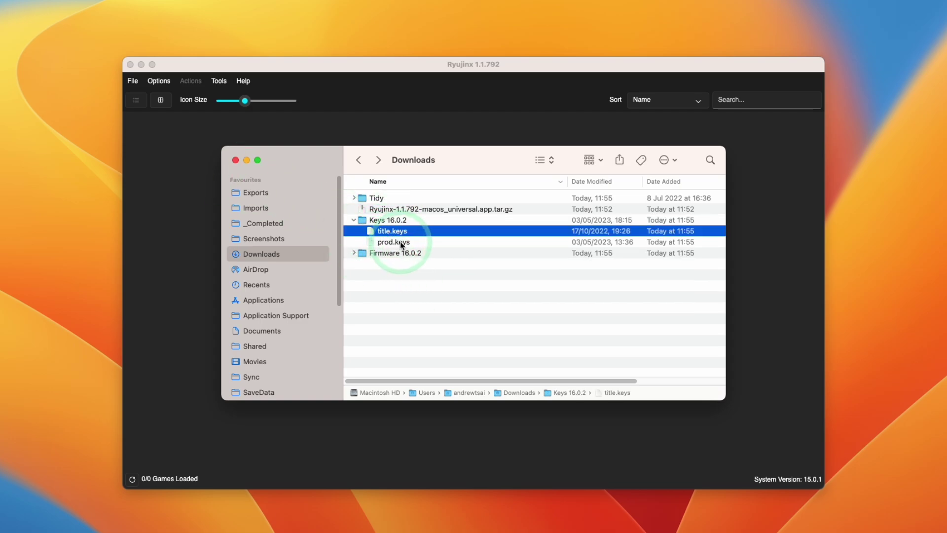
left_click(398, 241, "super")
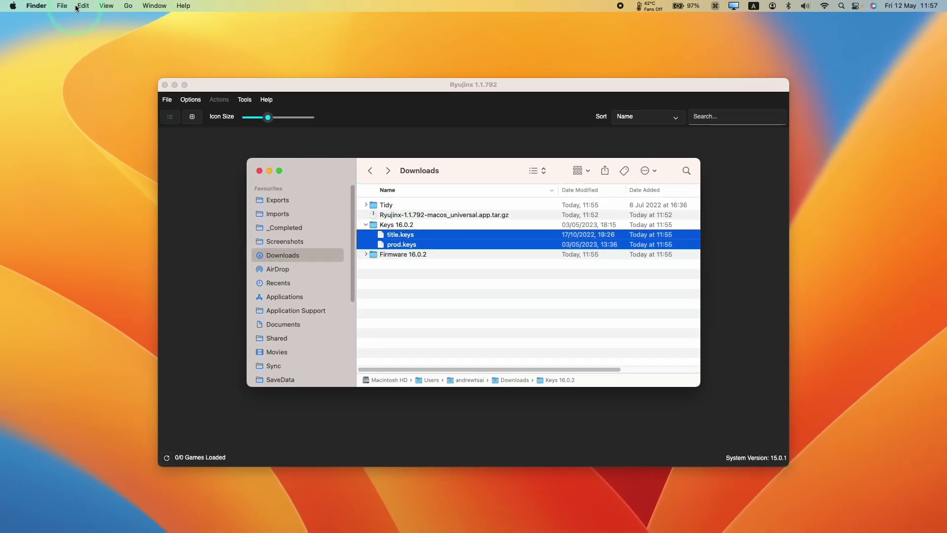
left_click(79, 6)
left_click(113, 58)
left_click(422, 187)
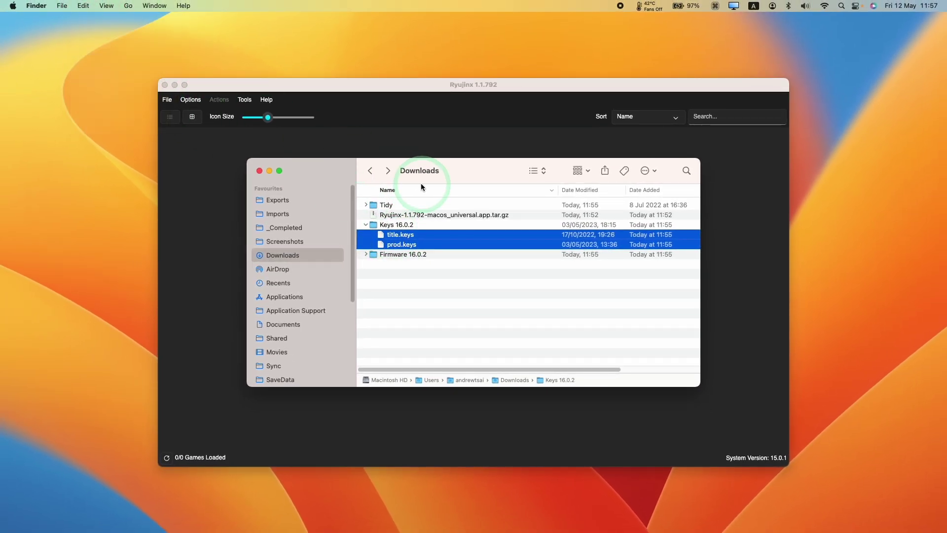
Go to the user's hidden Library folder in Finder and open its Application Support folder
left_click(129, 6)
key("alt")
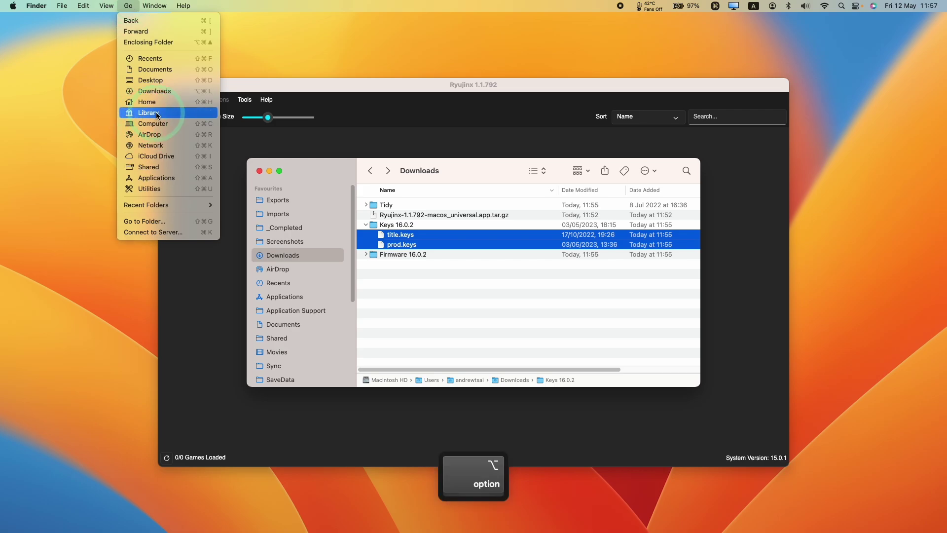
left_click(159, 113)
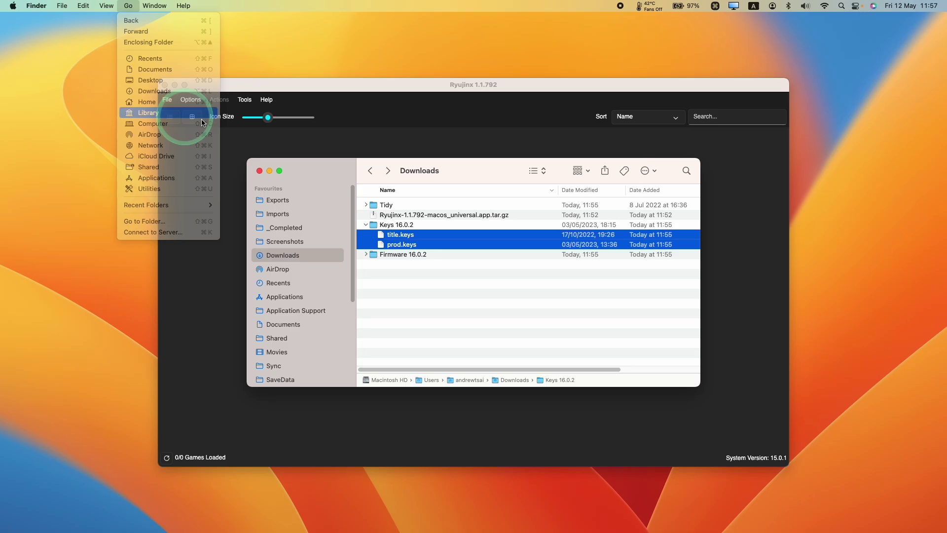
left_click(417, 245)
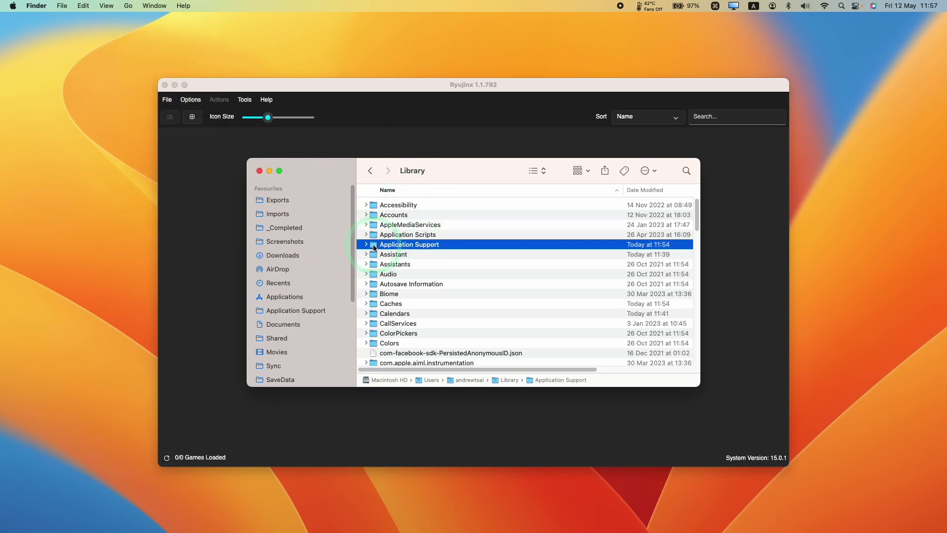
double_click(606, 244)
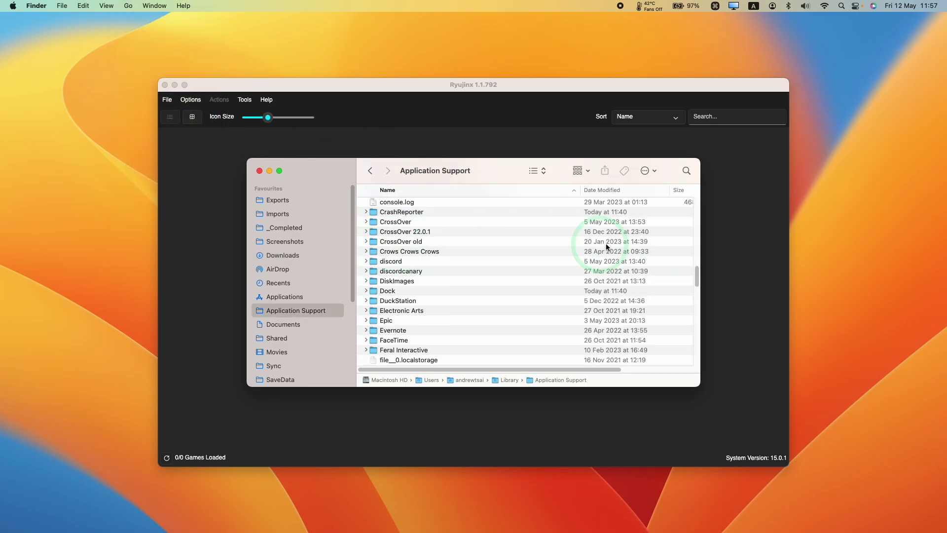
Open the system folder inside Application Support's Ryujinx folder
left_click_drag(693, 231, 644, 331)
left_click(407, 285)
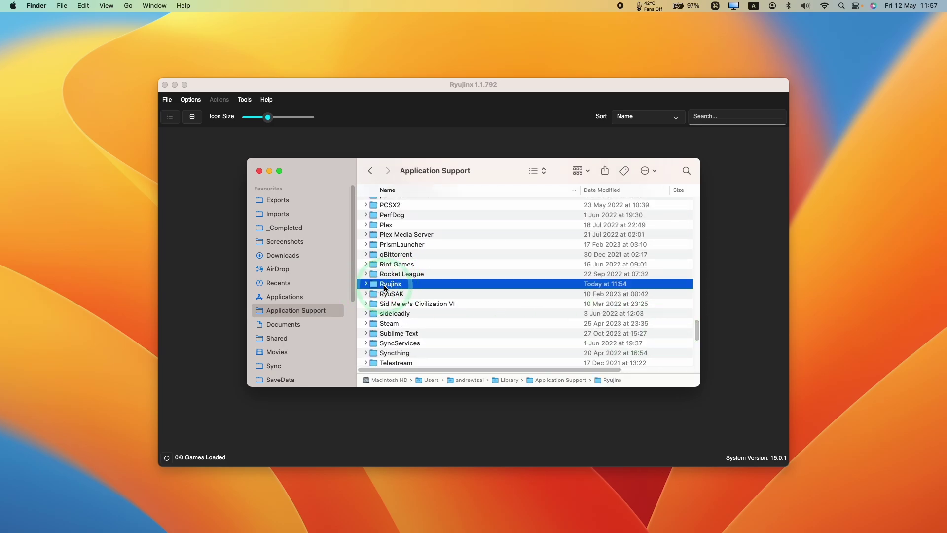
double_click(407, 286)
left_click(390, 275)
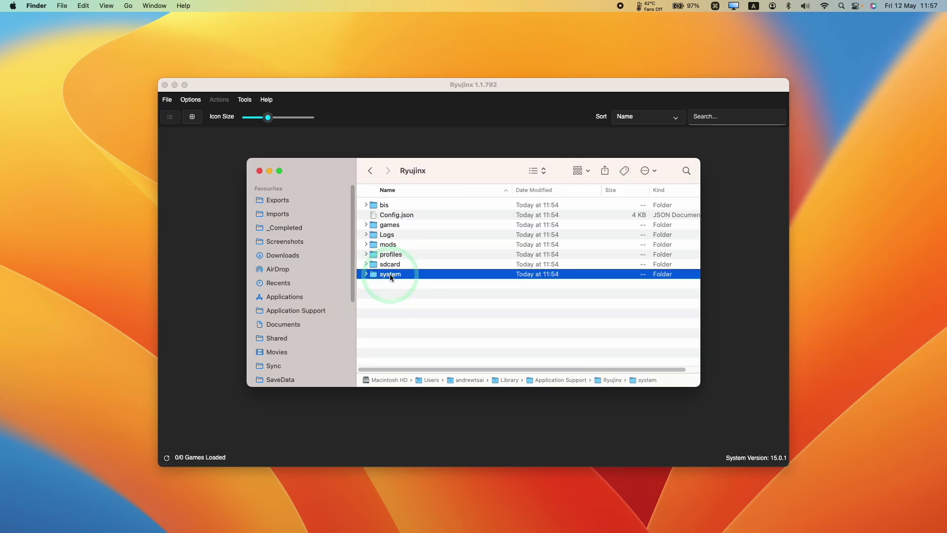
left_click(468, 383)
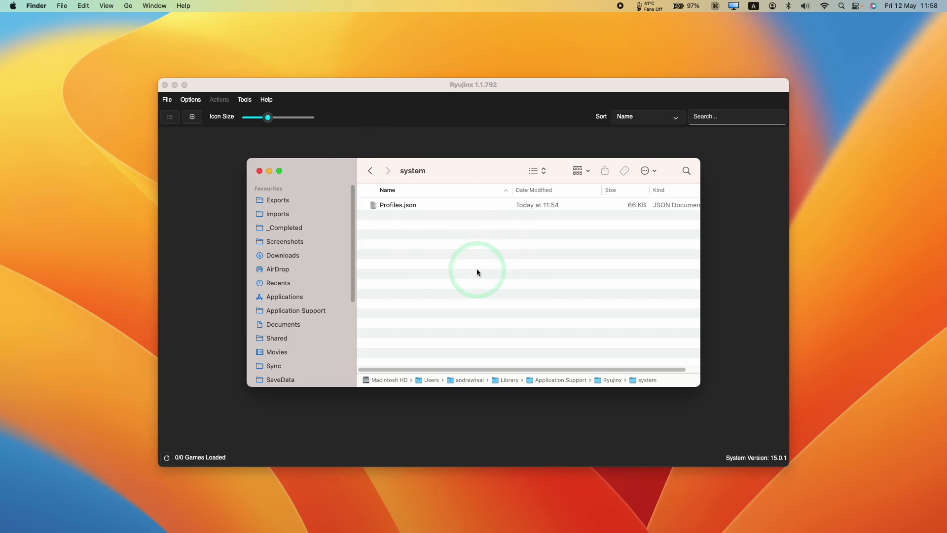
Paste the copied prod.keys and title.keys files into the Ryujinx system folder
left_click(83, 6)
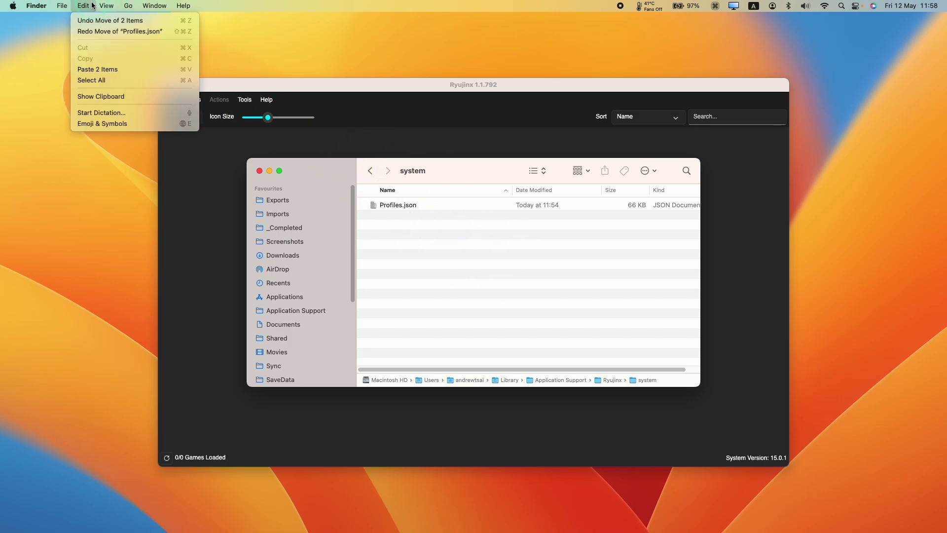
left_click(94, 69)
left_click(388, 205)
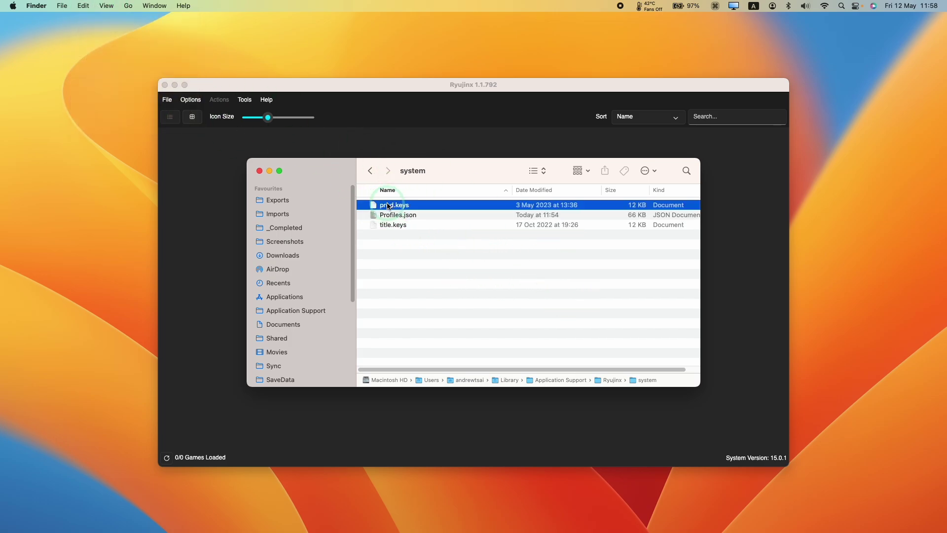
left_click(410, 225)
left_click(486, 263)
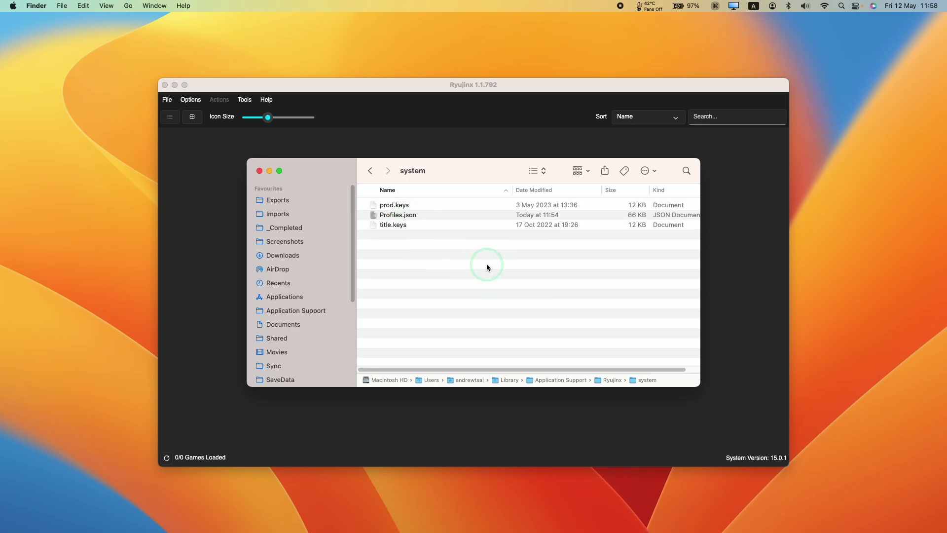
Switch to Ryujinx and install firmware 16.0.2 from the Firmware 16.0.2 directory in Downloads
left_click(269, 172)
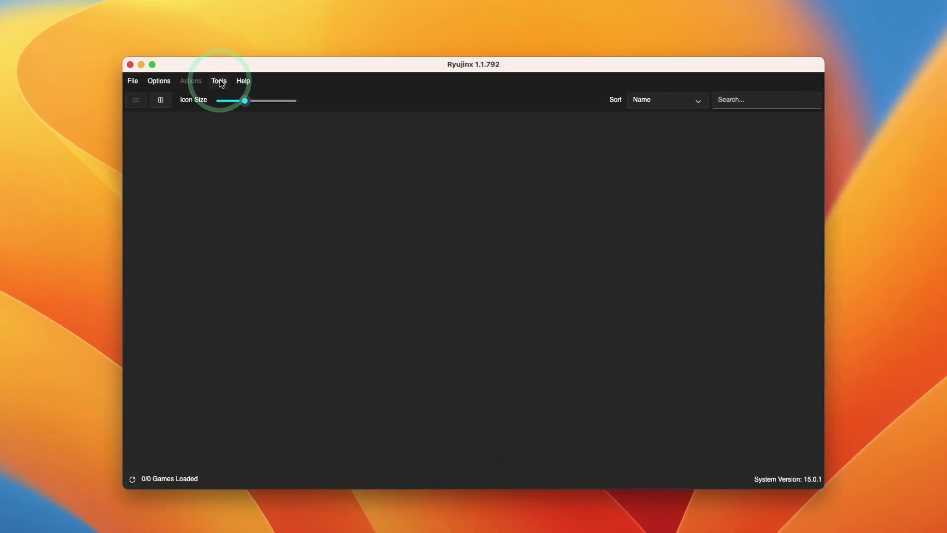
left_click(221, 83)
mouse_move(220, 100)
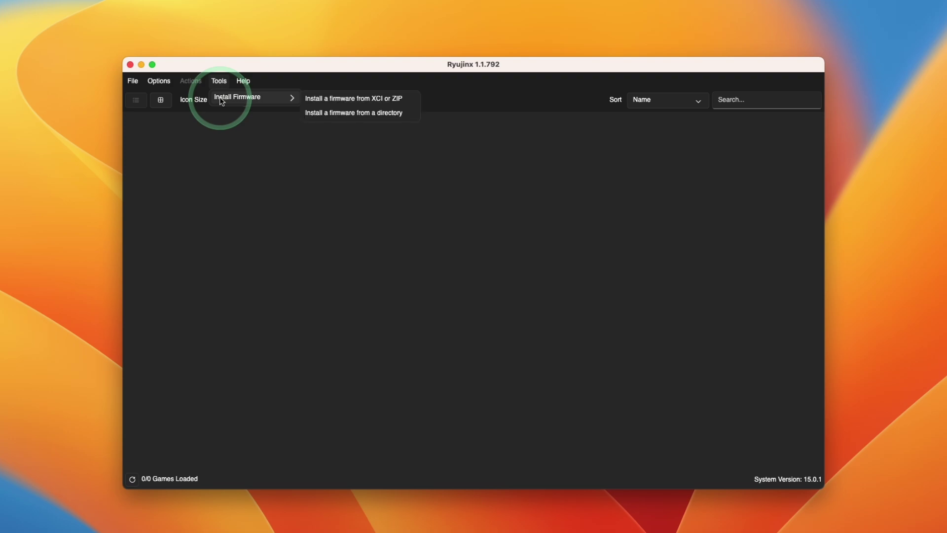
left_click(383, 114)
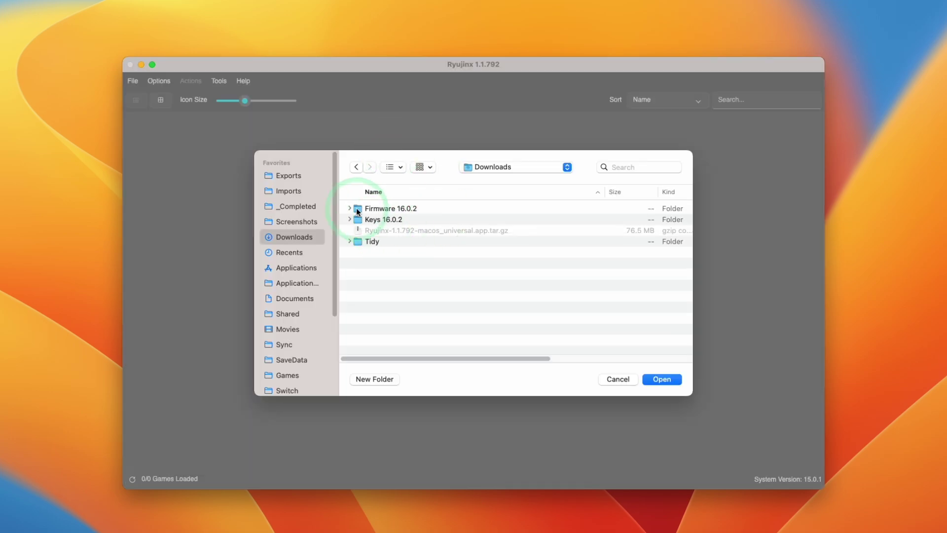
left_click(434, 211)
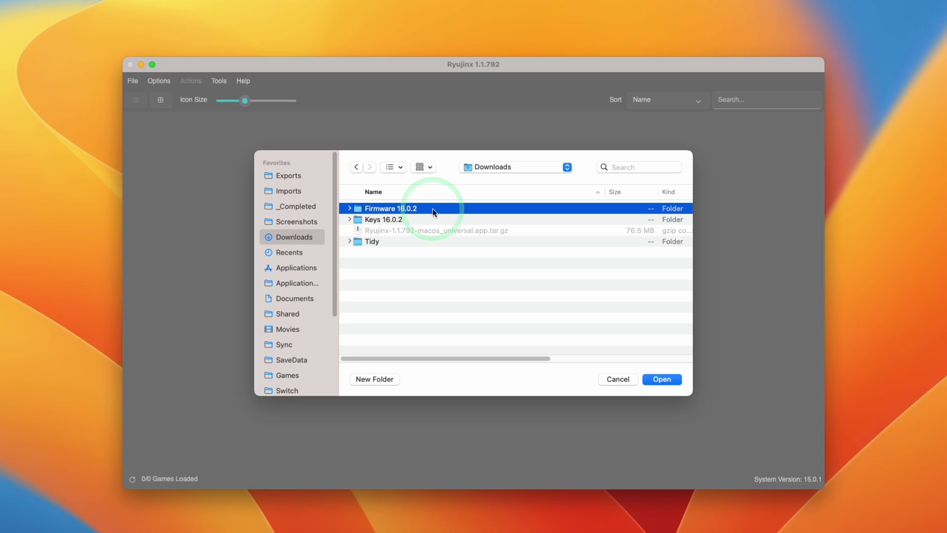
left_click(350, 209)
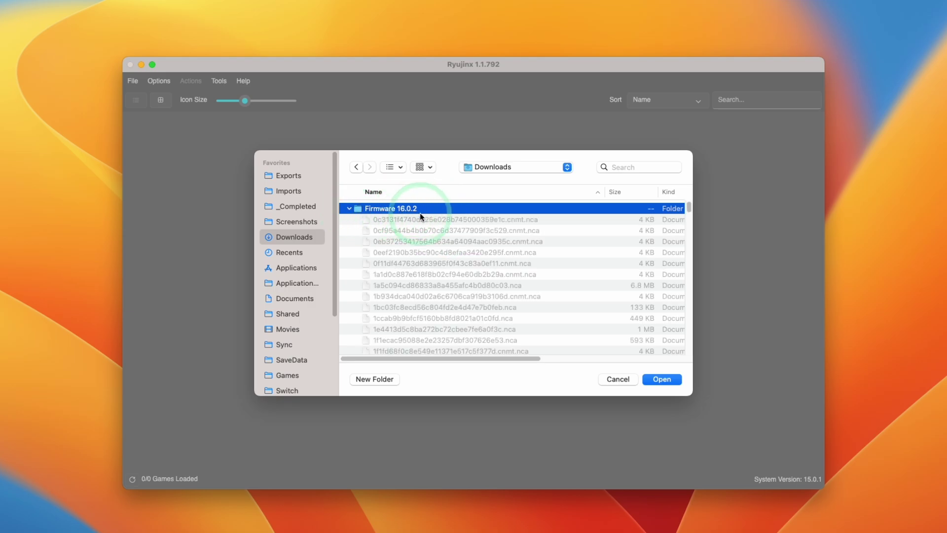
left_click(667, 377)
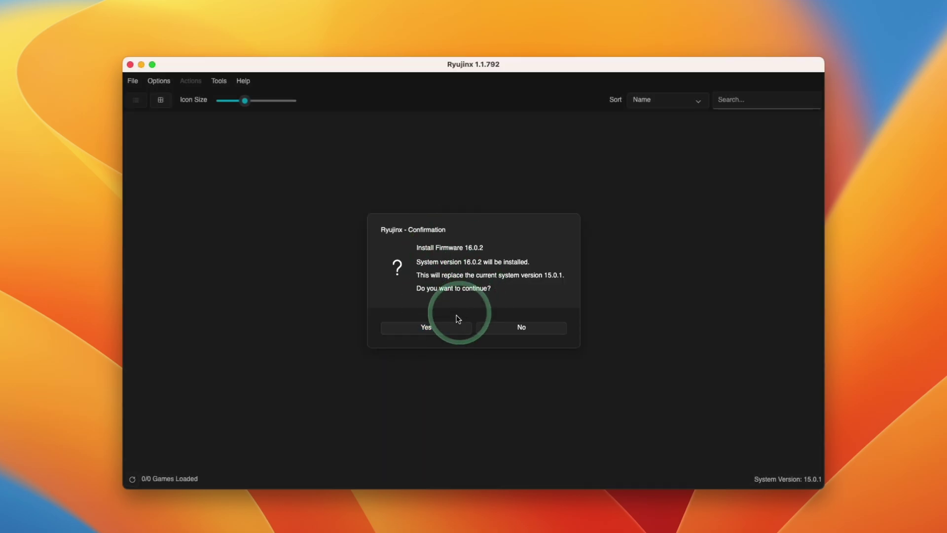
left_click(448, 327)
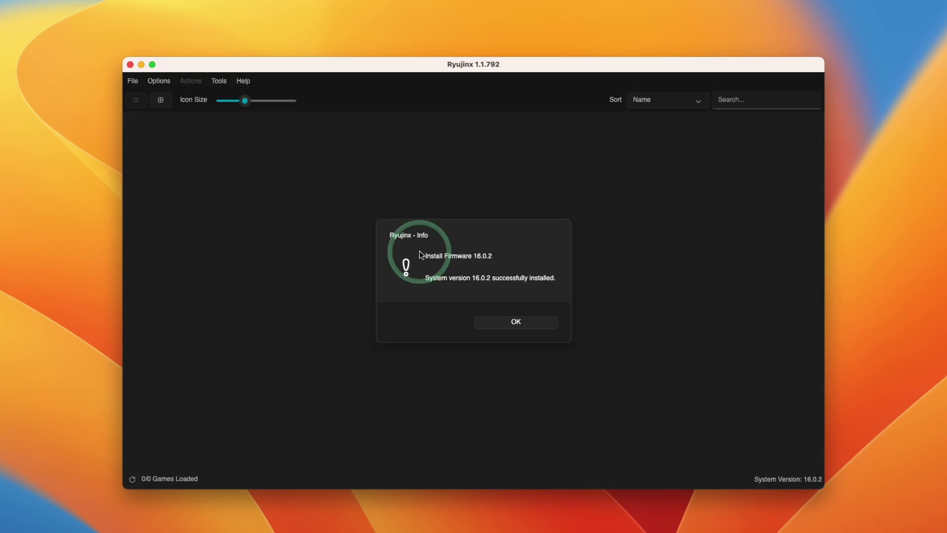
left_click(502, 323)
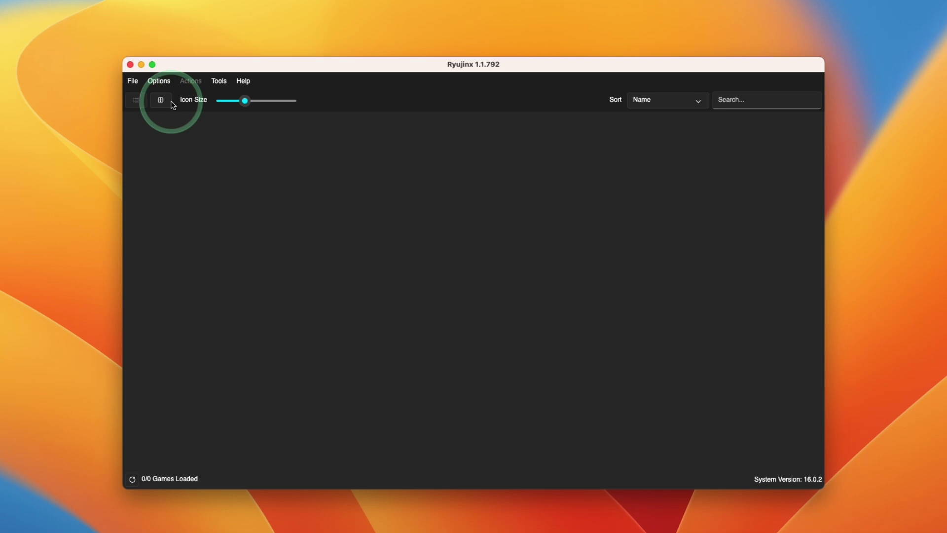
Add the Games/Switch folder as a game directory in the Ryujinx settings and save them
left_click(158, 80)
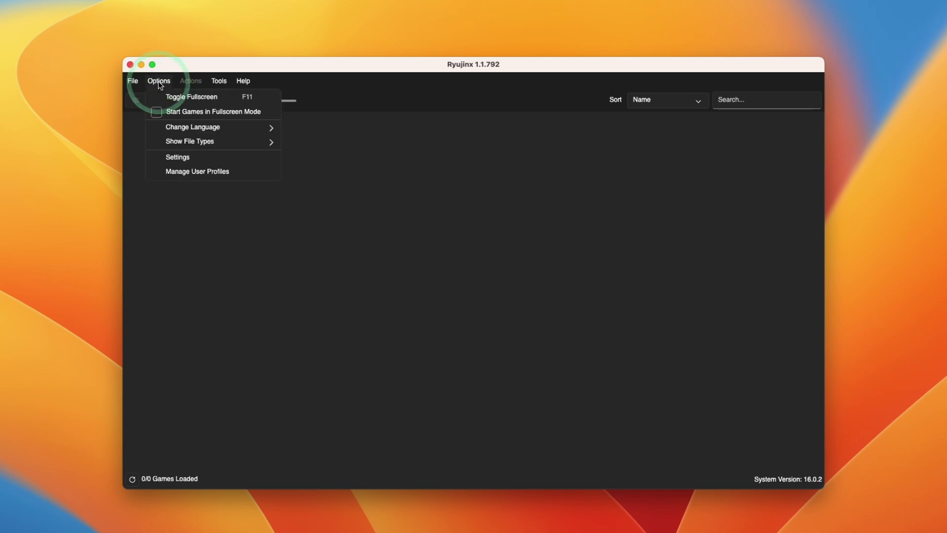
left_click(169, 158)
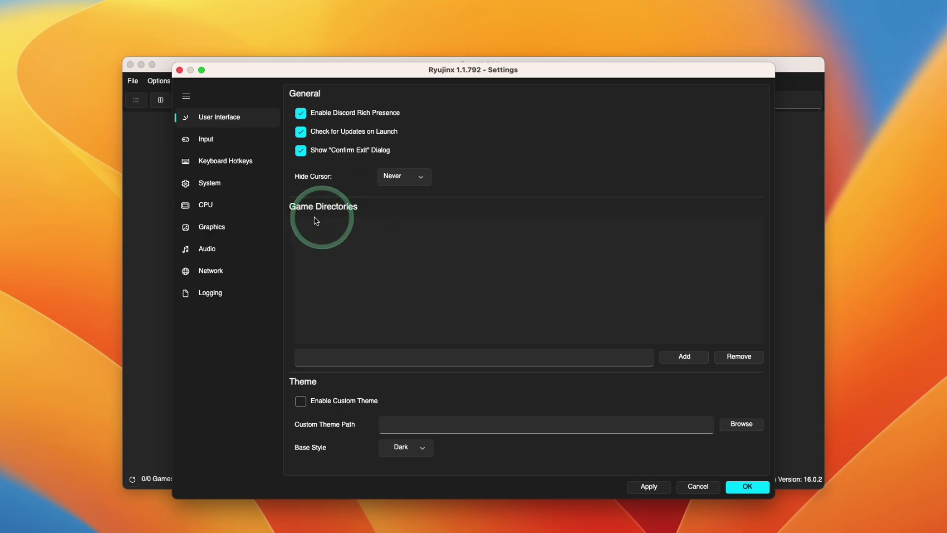
left_click(668, 355)
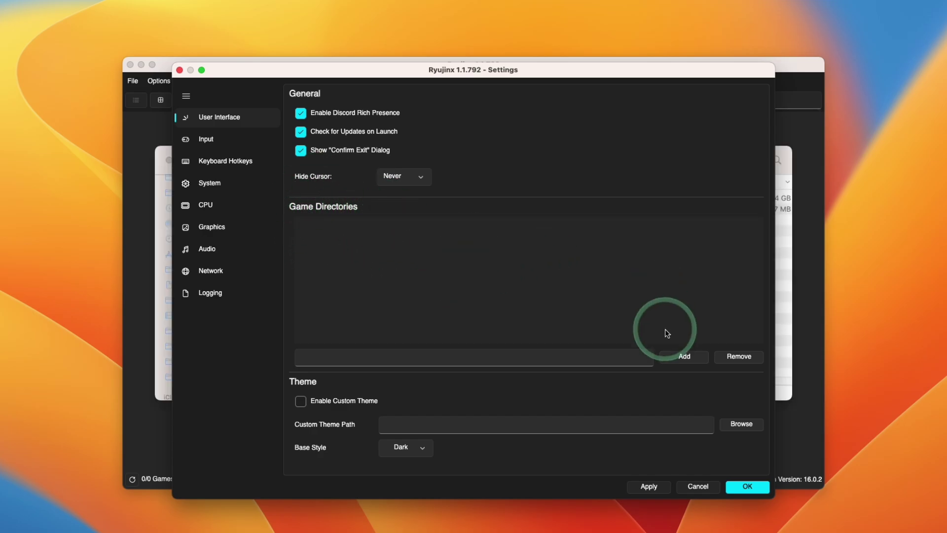
left_click(685, 356)
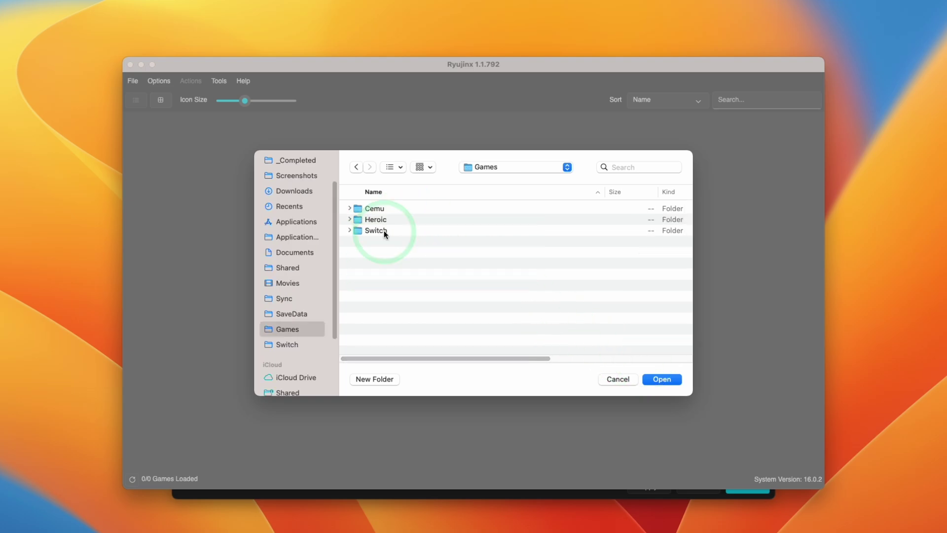
double_click(385, 230)
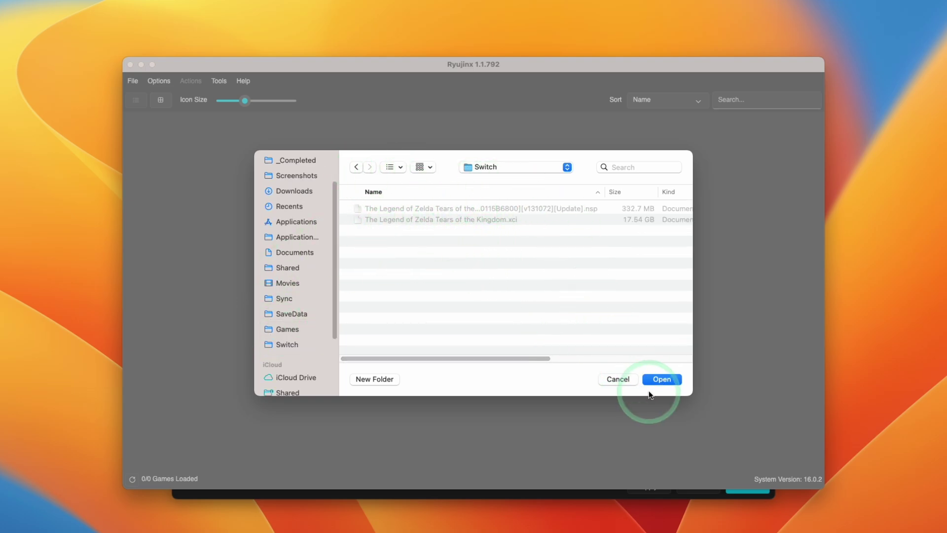
left_click(664, 380)
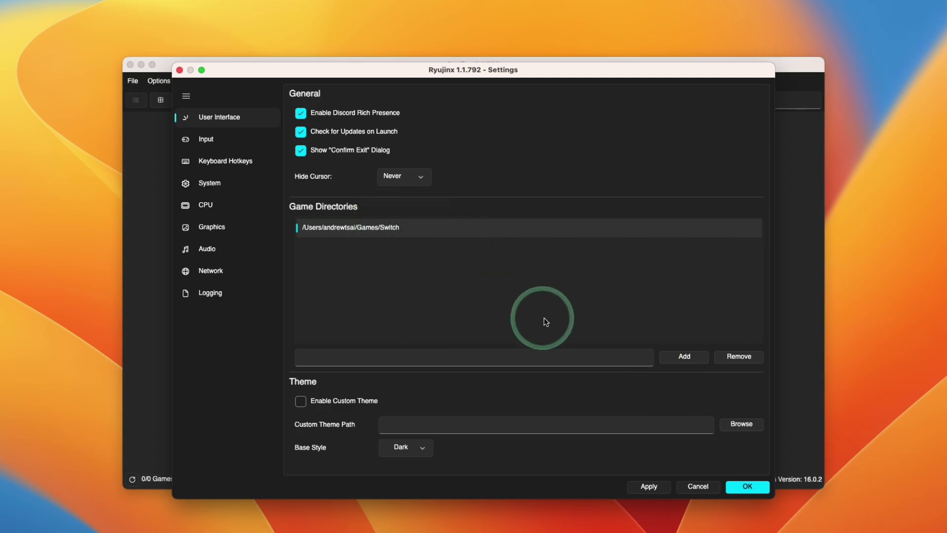
left_click(743, 486)
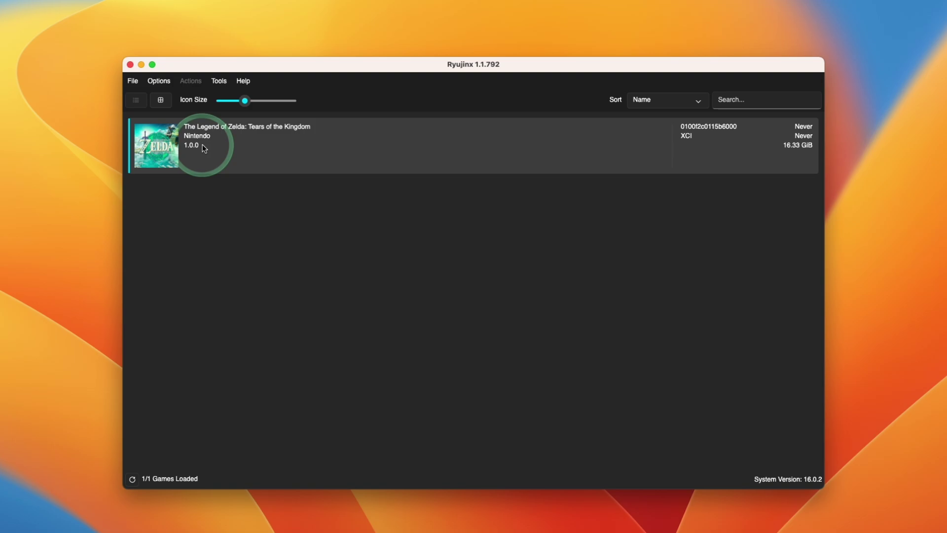
Add the v131072 update .nsp file from the Switch folder to Zelda: Tears of the Kingdom's title updates and save
right_click(244, 148)
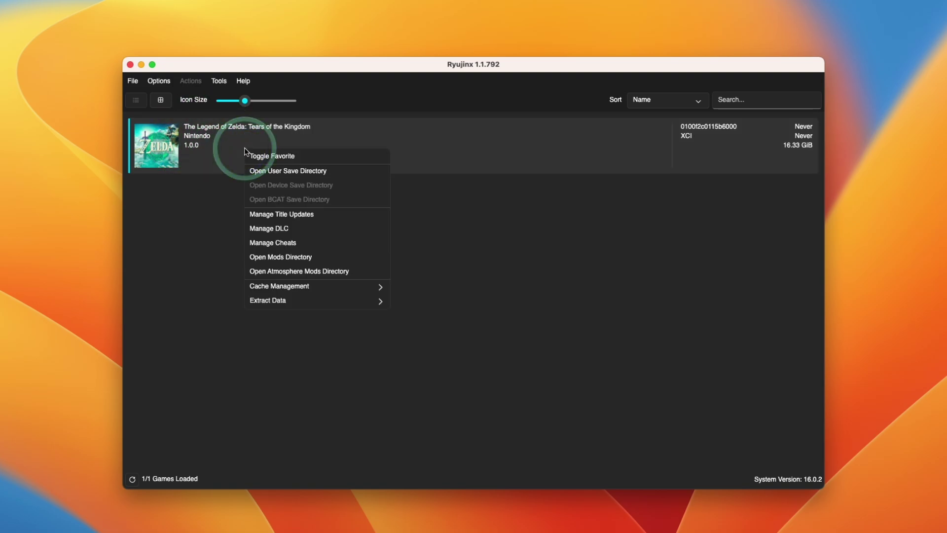
left_click(293, 217)
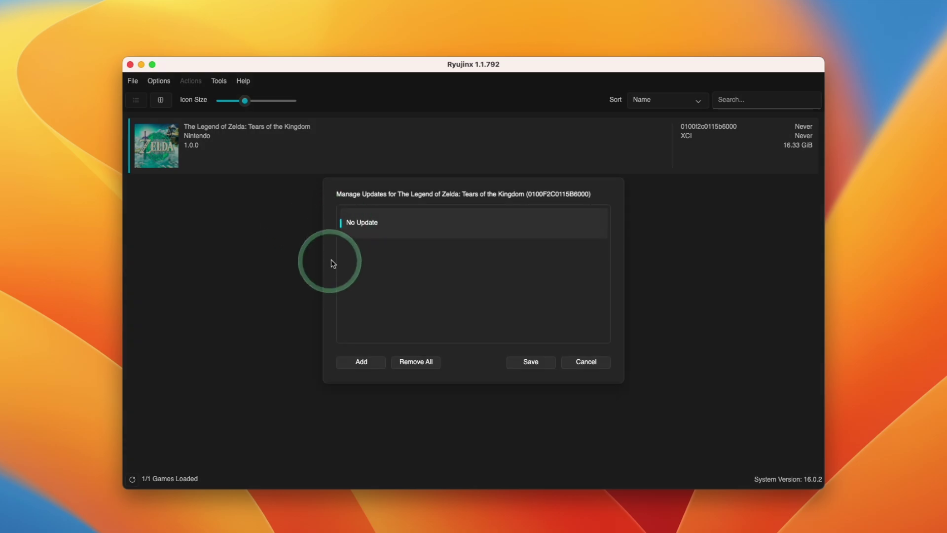
left_click(369, 360)
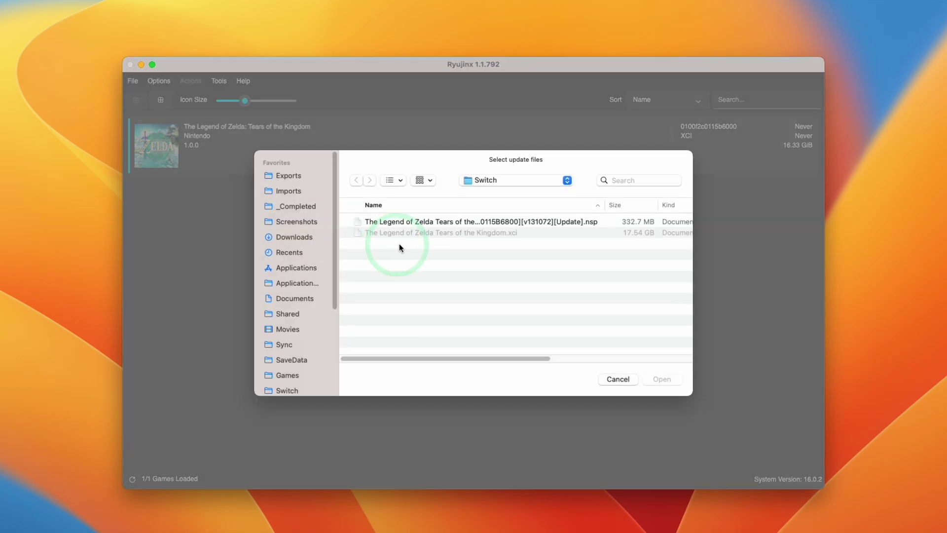
left_click(528, 223)
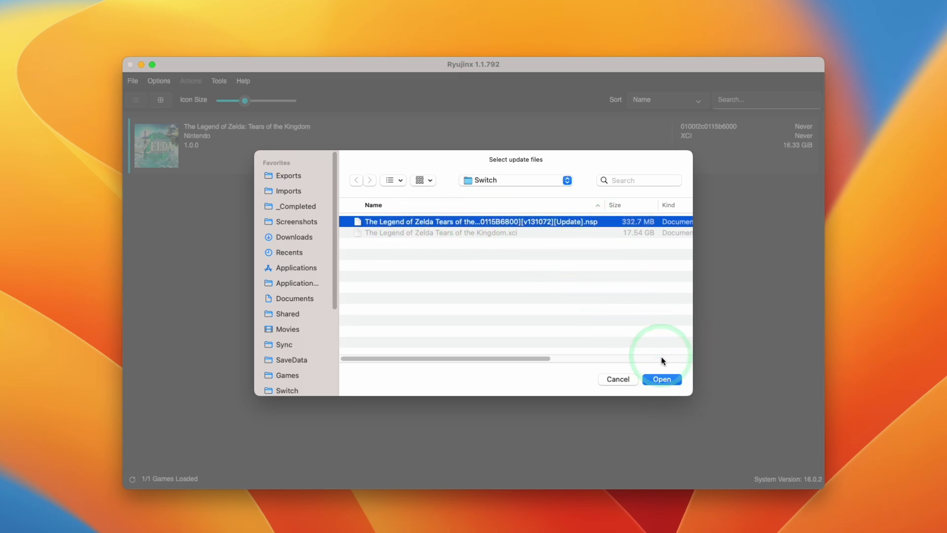
left_click(662, 379)
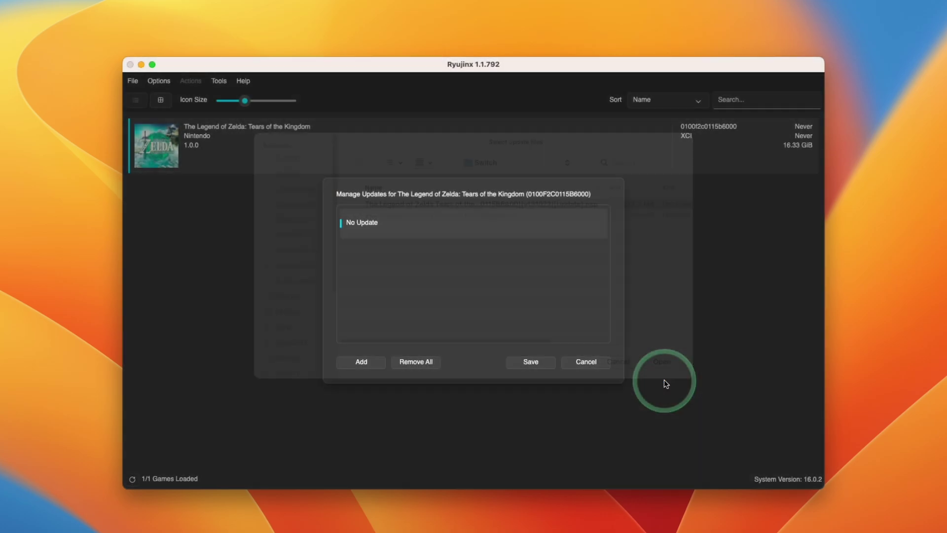
left_click(365, 261)
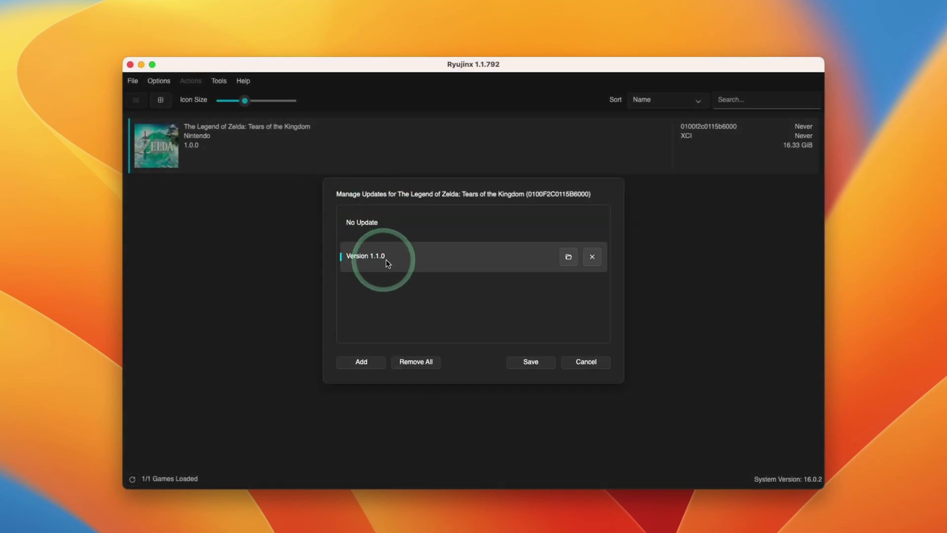
left_click(531, 362)
left_click(244, 157)
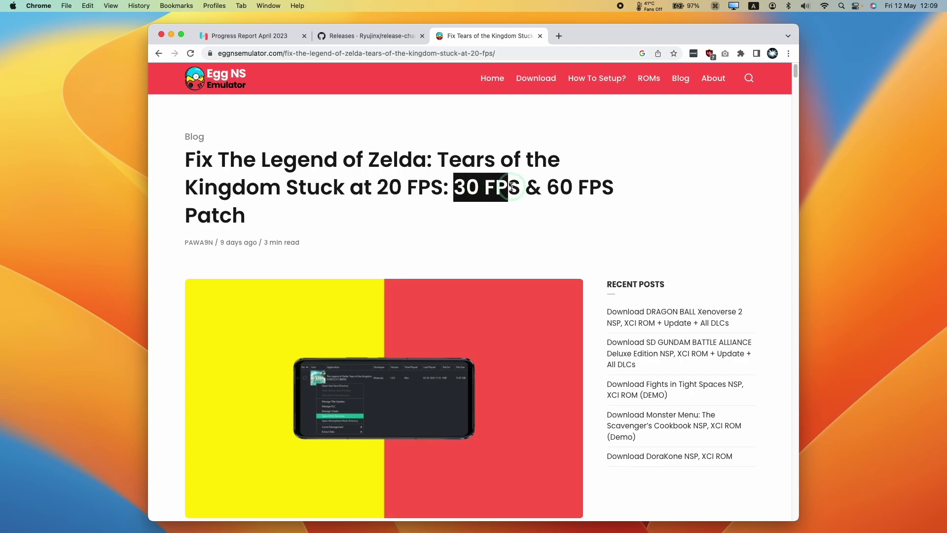
Examine the article's heading and web address for the frame-rate patches offered for Tears of the Kingdom
left_click(430, 192)
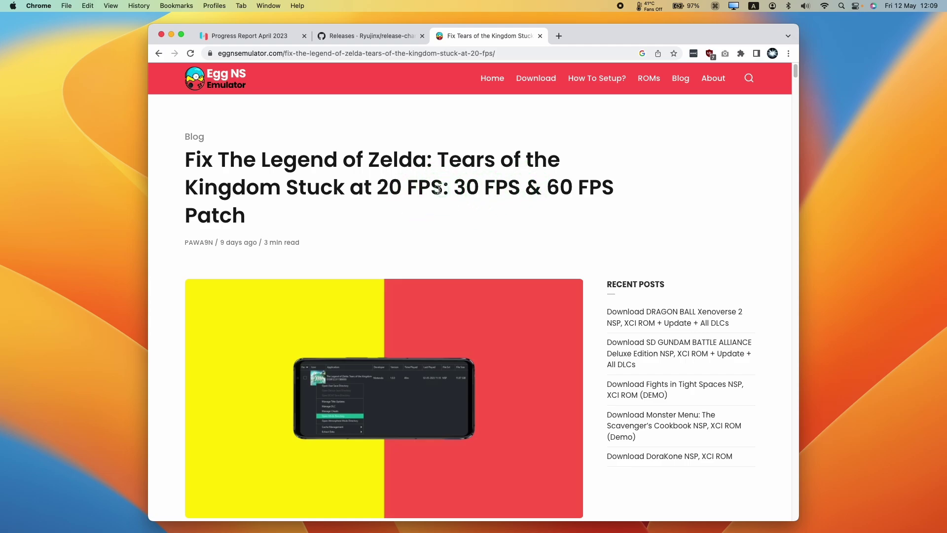
left_click_drag(442, 190, 376, 190)
left_click(548, 189)
mouse_move(544, 189)
left_mouse_down()
mouse_move(614, 188)
mouse_move(544, 188)
left_mouse_up()
left_click(615, 188)
left_click(651, 139)
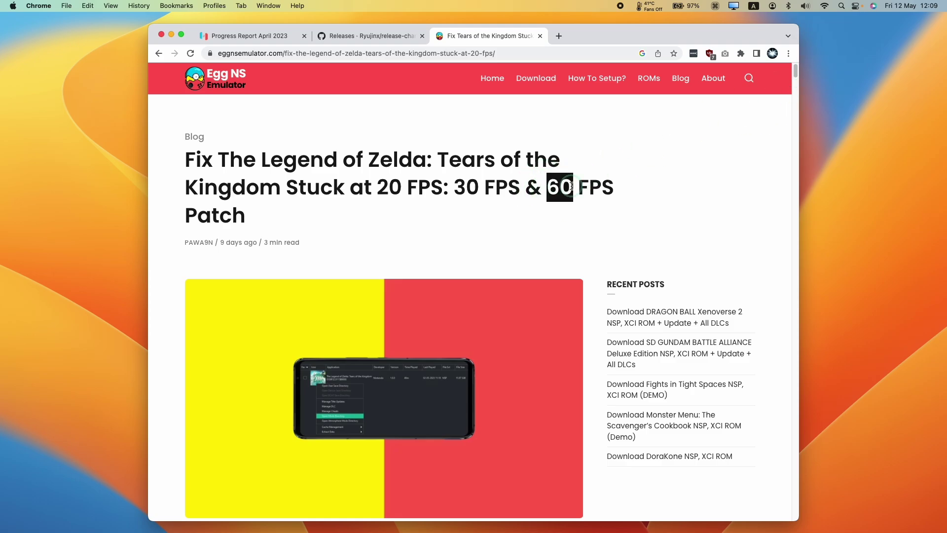
left_click(551, 189)
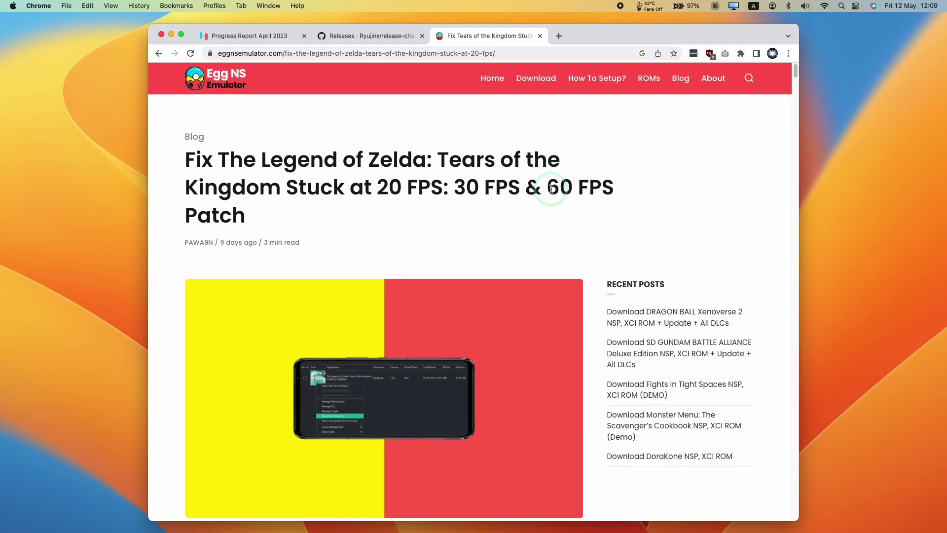
left_click(230, 46)
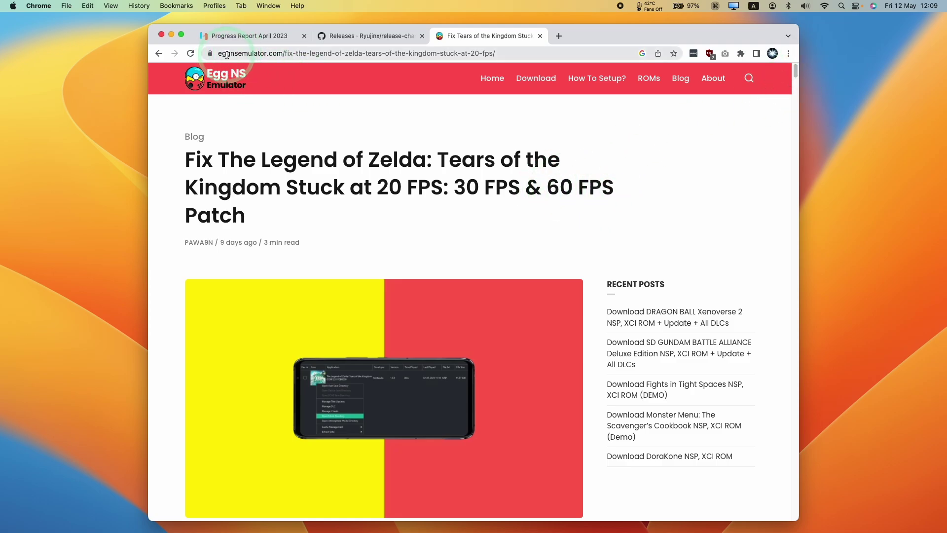
Download both the 60 FPS and the 30 FPS patch for Tears of the Kingdom from the article
left_click_drag(795, 72, 799, 101)
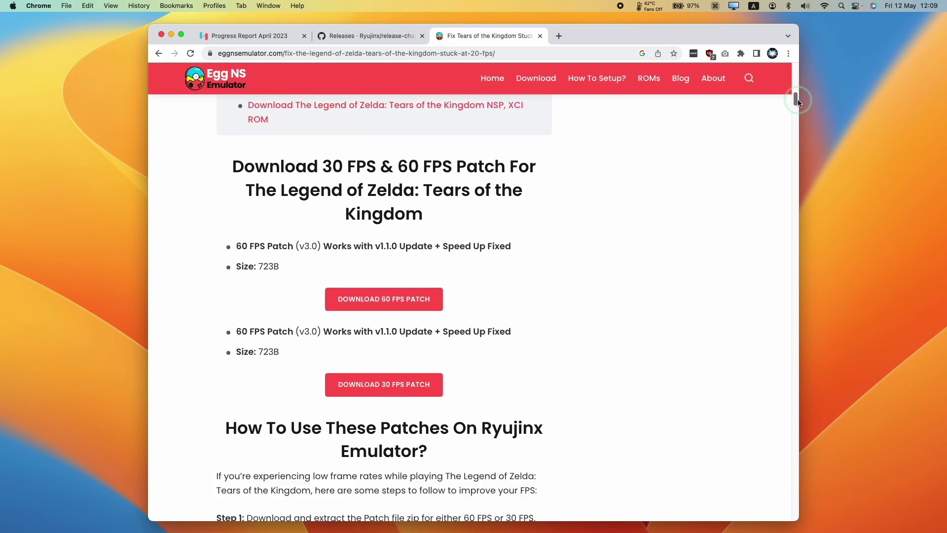
left_click(365, 304)
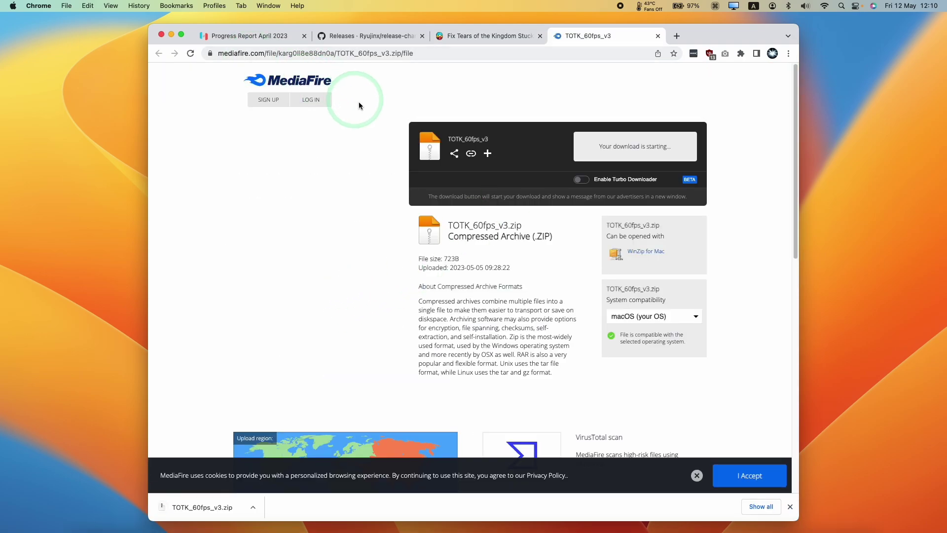
left_click(470, 48)
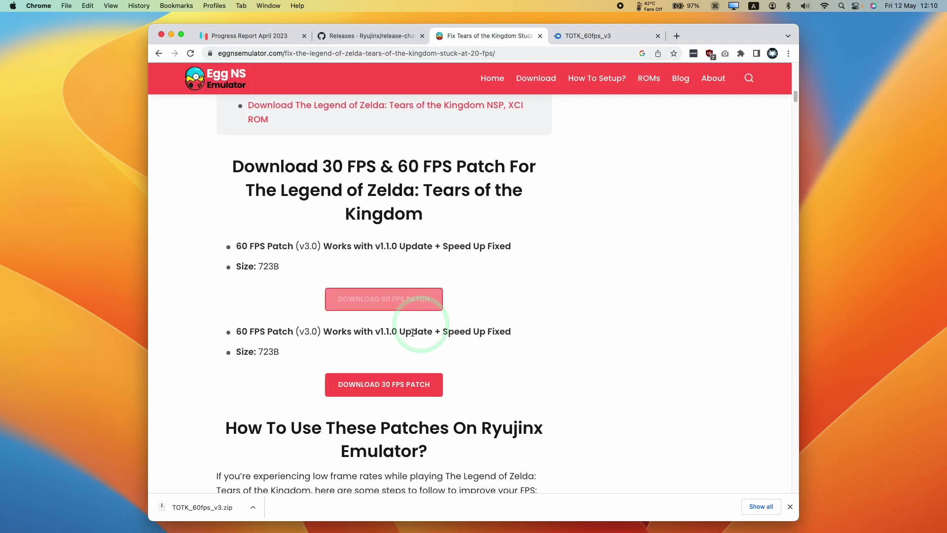
left_click(375, 384)
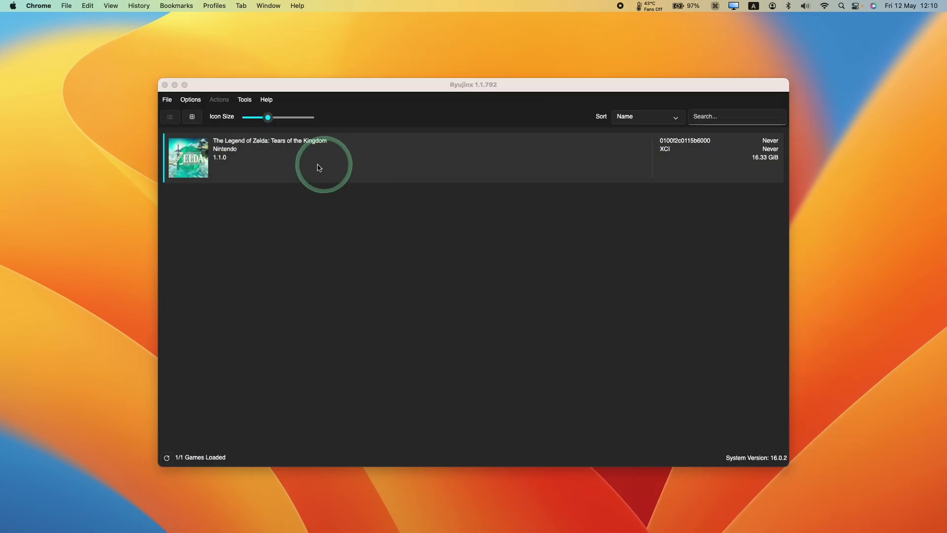
Switch to Finder and extract TOTK_30fps_v3.zip and TOTK_60fps_v3.zip in the Downloads folder
mouse_move(90, 528)
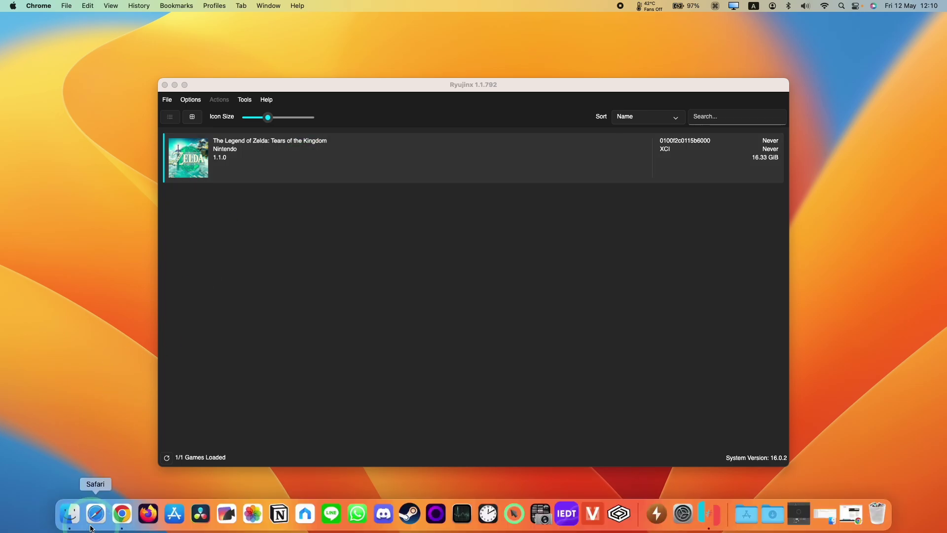
left_click(70, 515)
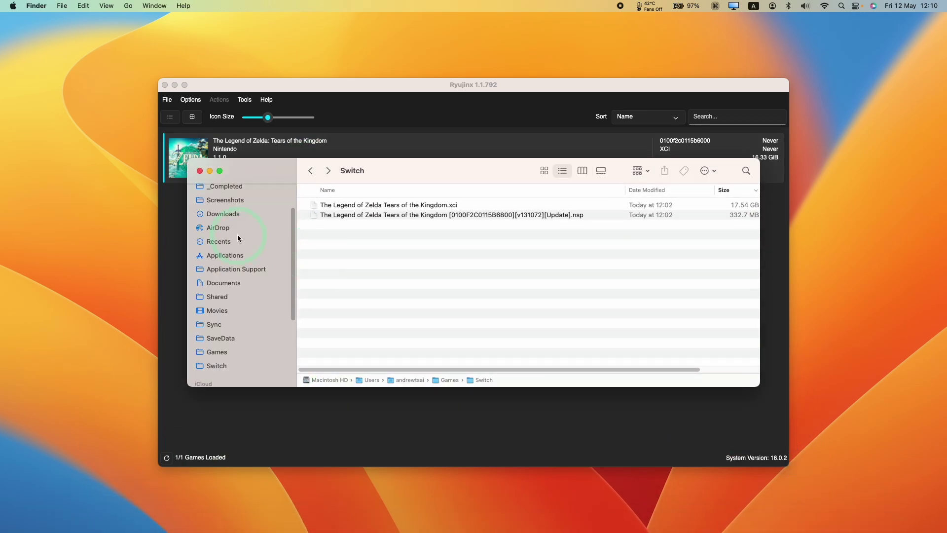
left_click(224, 214)
left_click(362, 215)
double_click(352, 216)
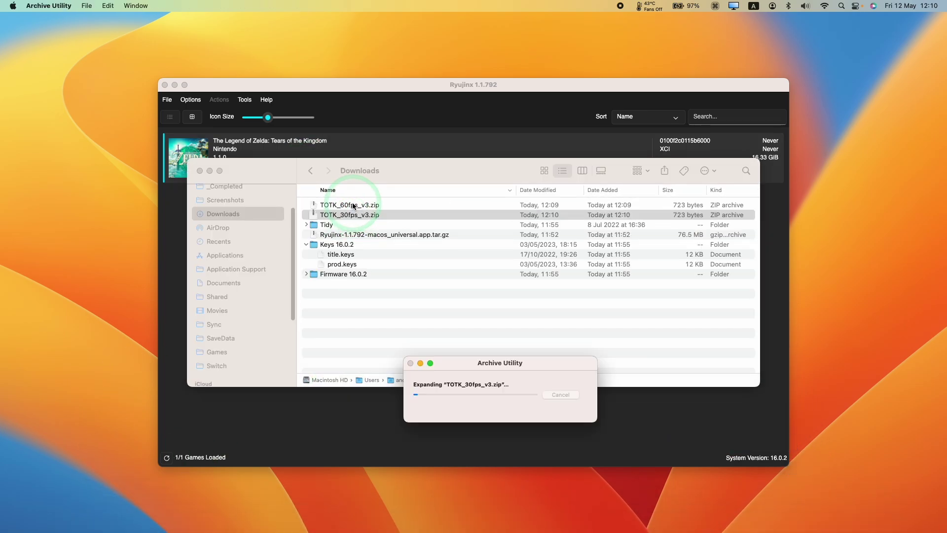
double_click(352, 204)
Copy the extracted 60fps folder in Downloads and minimise the Finder window
left_click(328, 285)
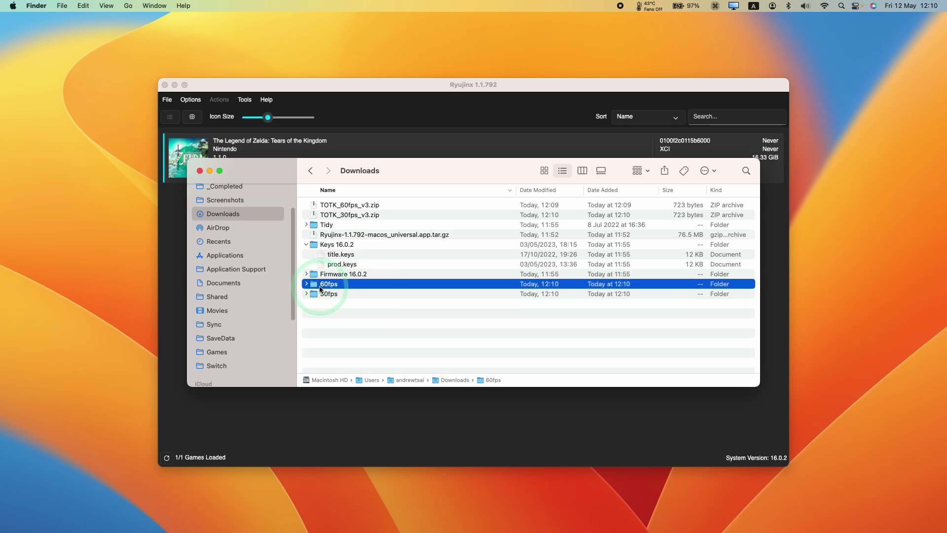
left_click(335, 293)
left_click(336, 284)
left_click(340, 293)
left_click(339, 287)
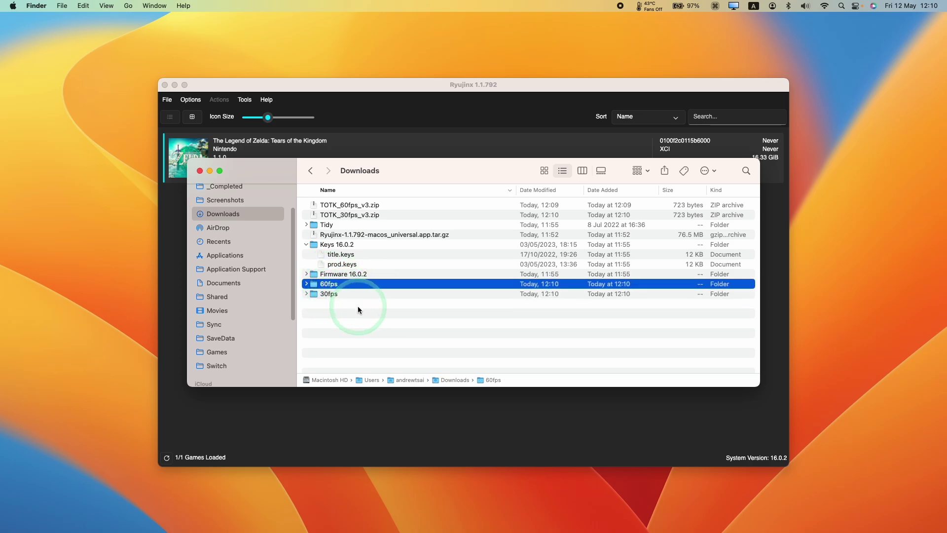
mouse_move(358, 310)
left_mouse_down()
mouse_move(345, 274)
mouse_move(342, 308)
left_mouse_up()
left_click(345, 286)
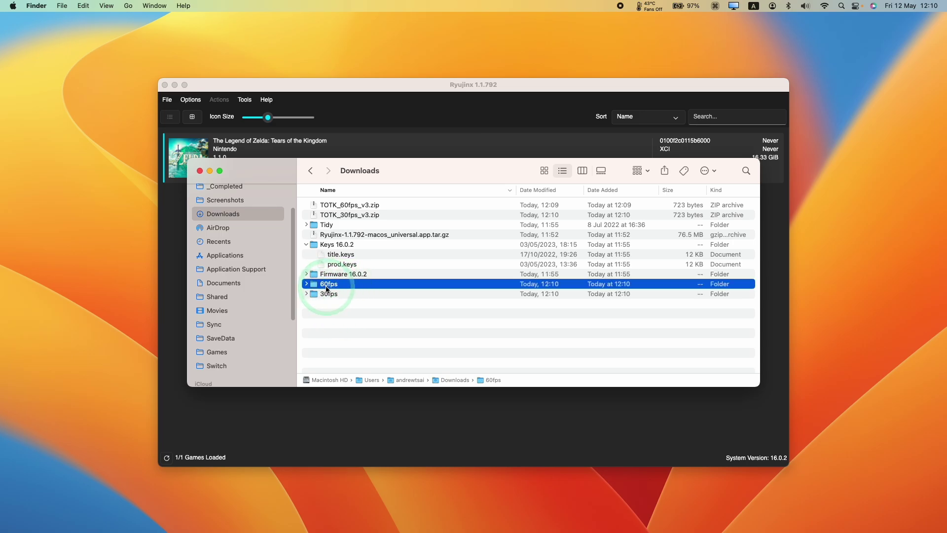
right_click(358, 287)
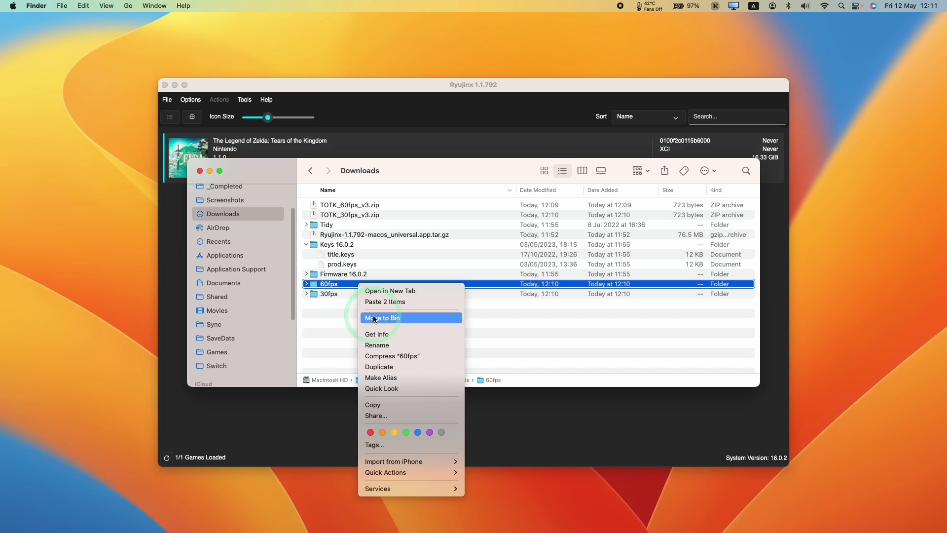
left_click(387, 405)
left_click(210, 171)
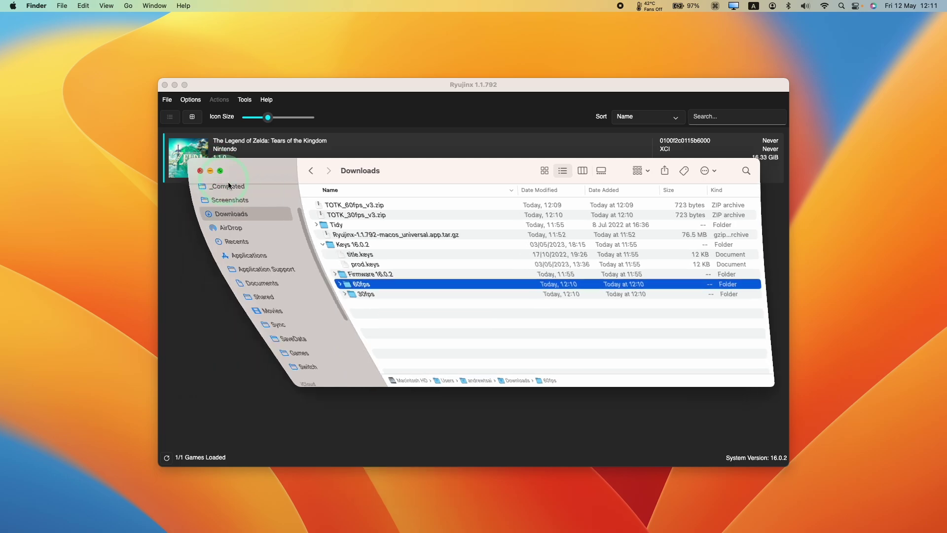
Open the mods directory of Zelda: Tears of the Kingdom from Ryujinx and paste the copied 60fps folder into it
left_click(240, 158)
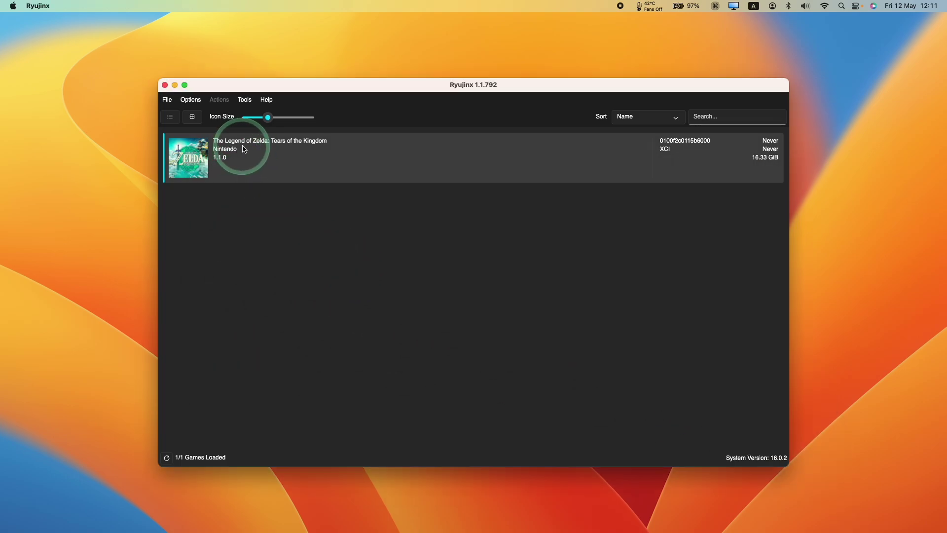
right_click(287, 162)
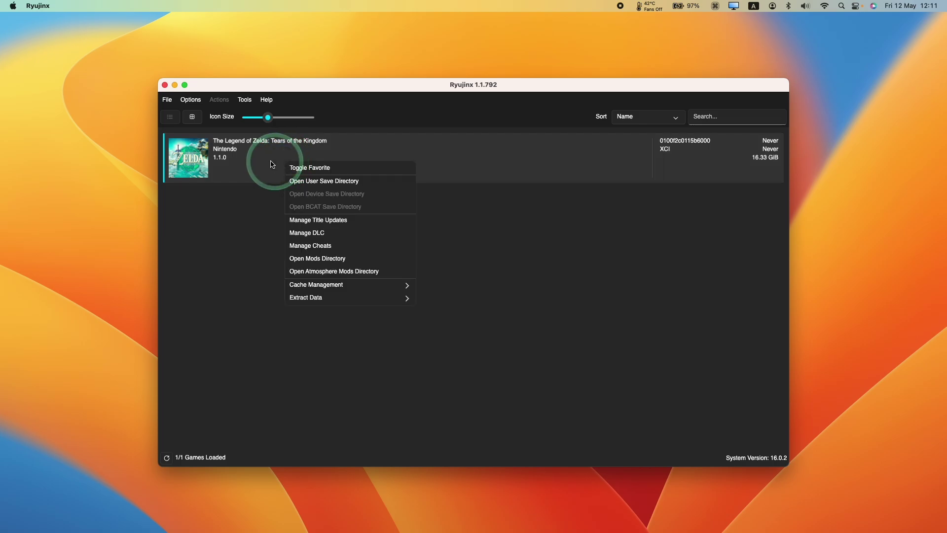
left_click(343, 260)
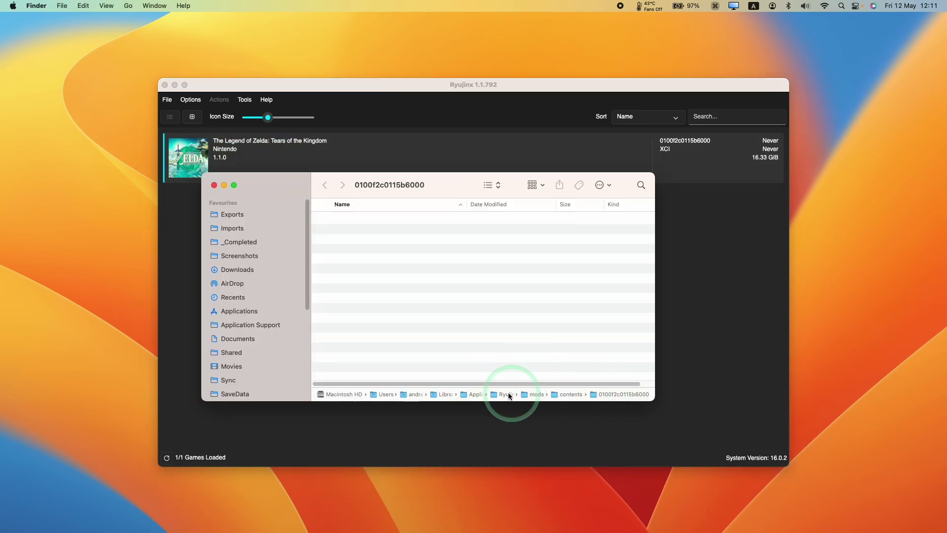
right_click(354, 237)
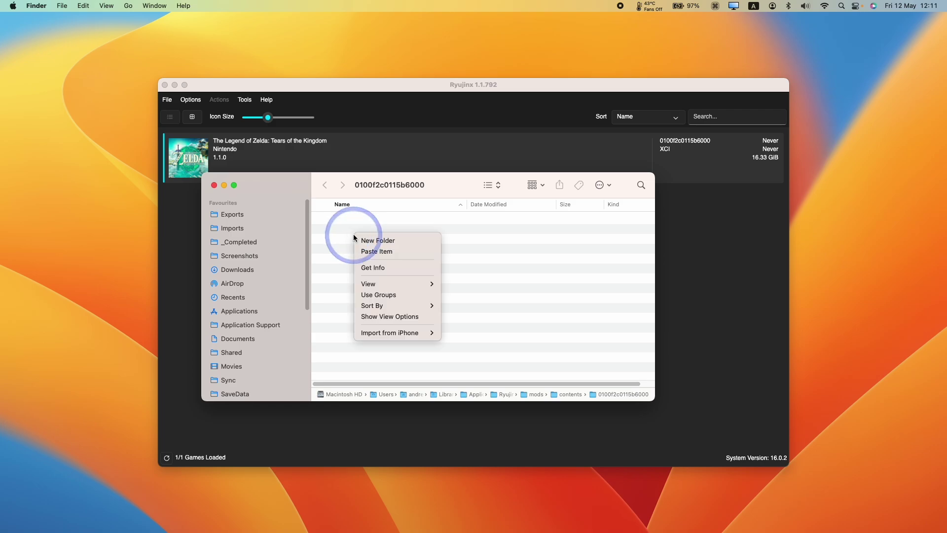
left_click(372, 252)
left_click(326, 219)
left_click(395, 261)
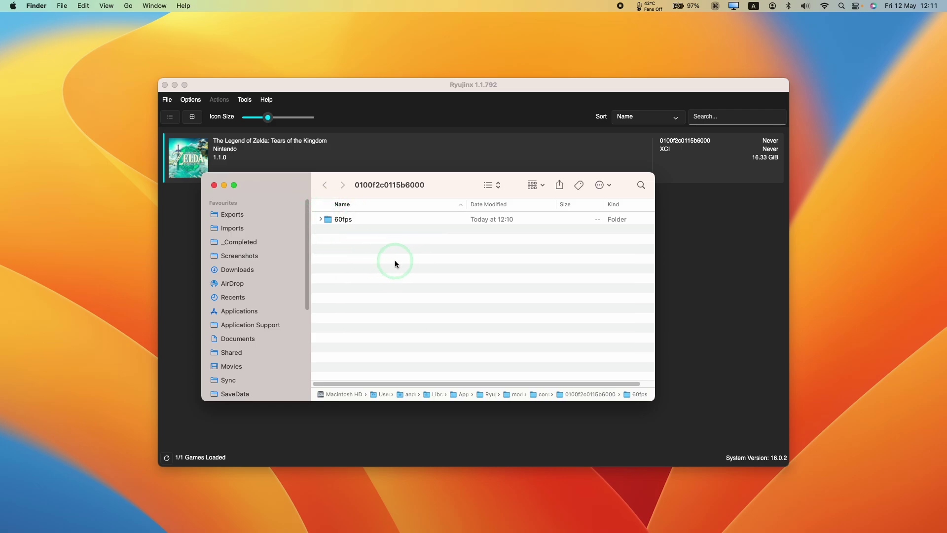
left_click(225, 186)
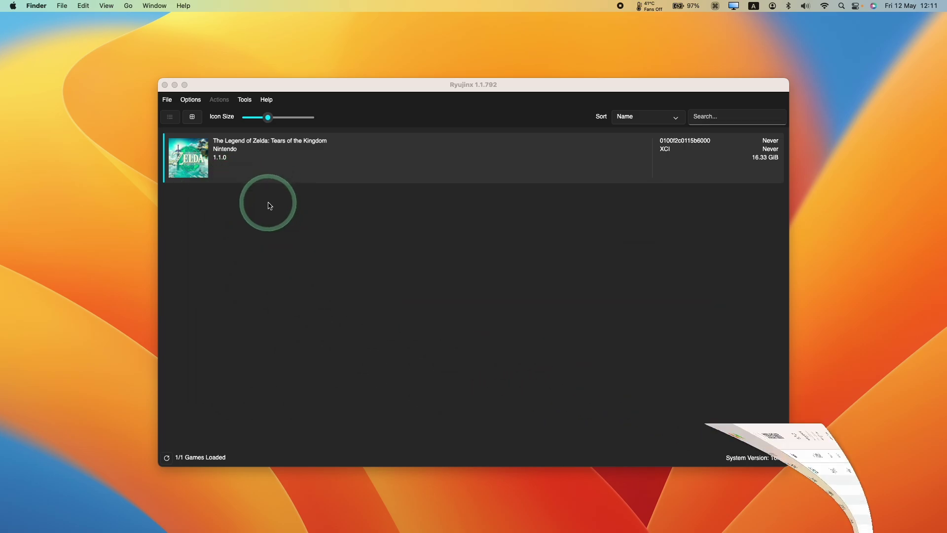
left_click(352, 215)
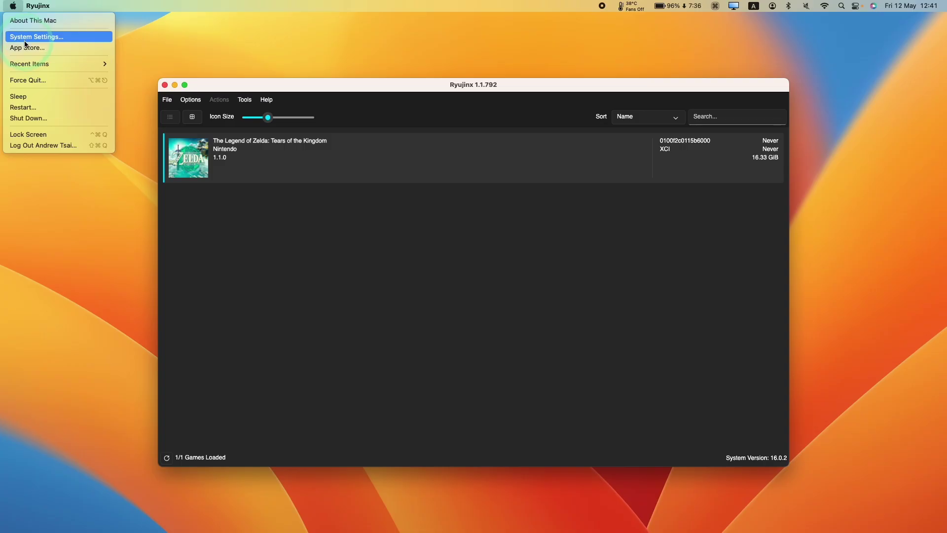
Connect the nearby DualSense Wireless Controller over Bluetooth in System Settings
left_click(25, 36)
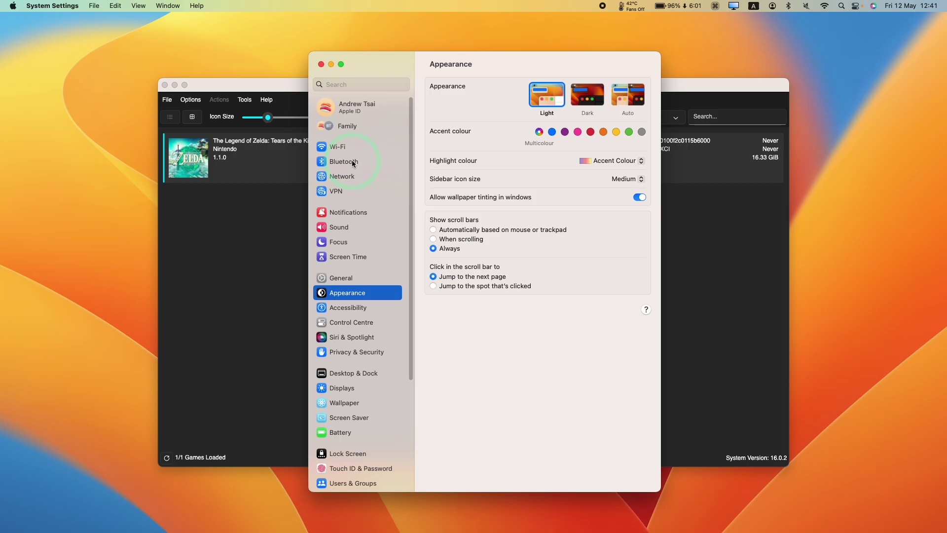
left_click(352, 163)
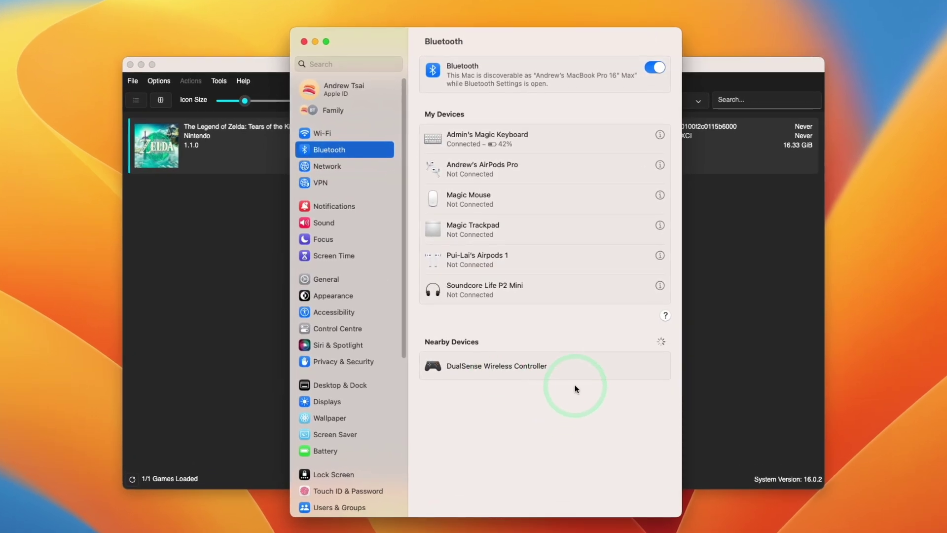
mouse_move(639, 370)
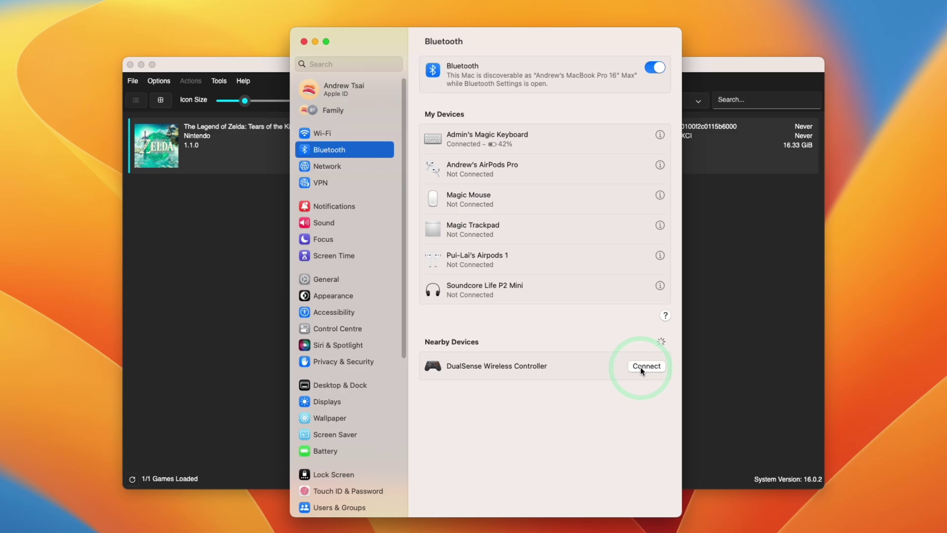
left_click(640, 366)
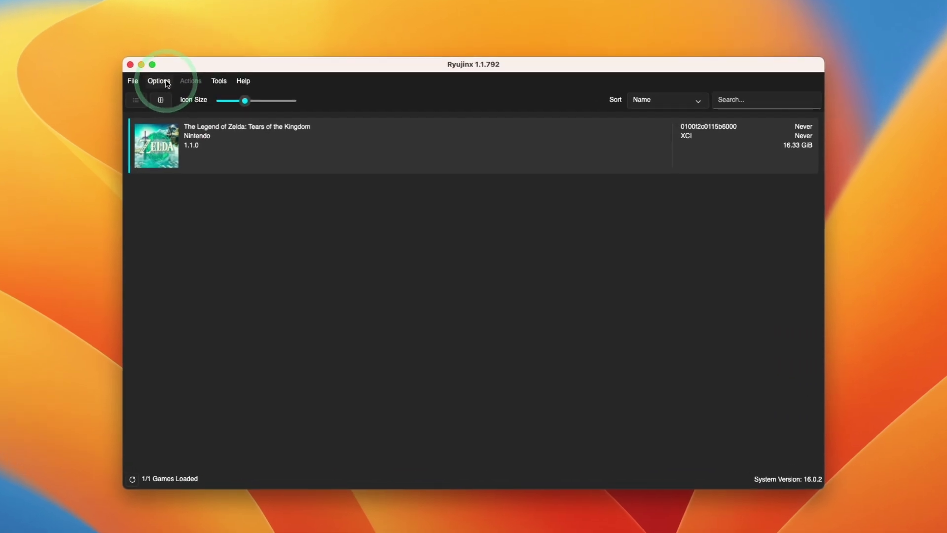
Set Player 1's input device to PS5 Controller (0) with controller type Pro Controller in the Ryujinx settings and save
left_click(159, 81)
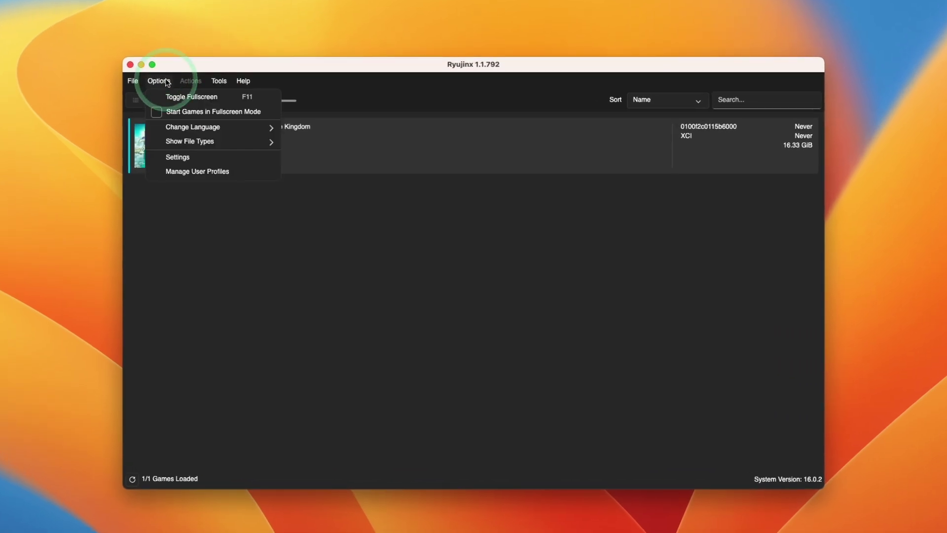
left_click(178, 157)
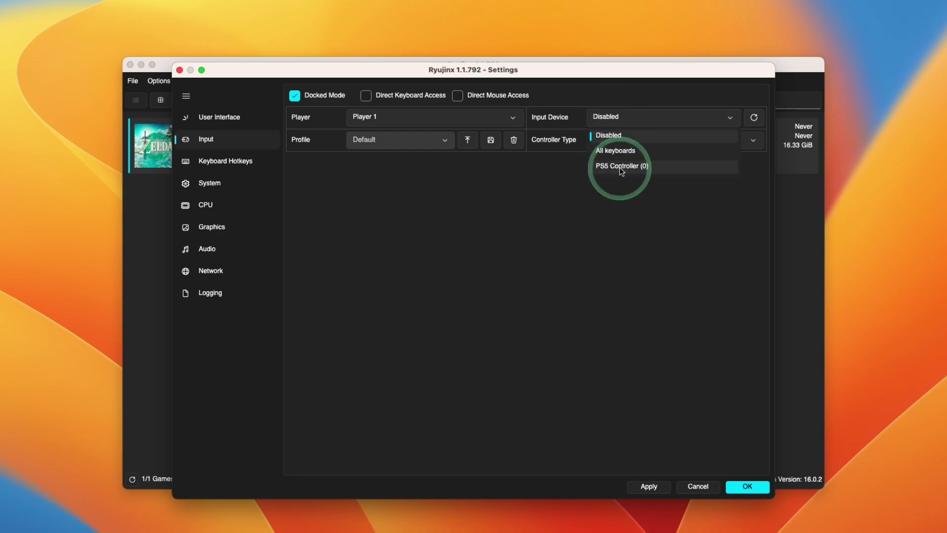
left_click(619, 167)
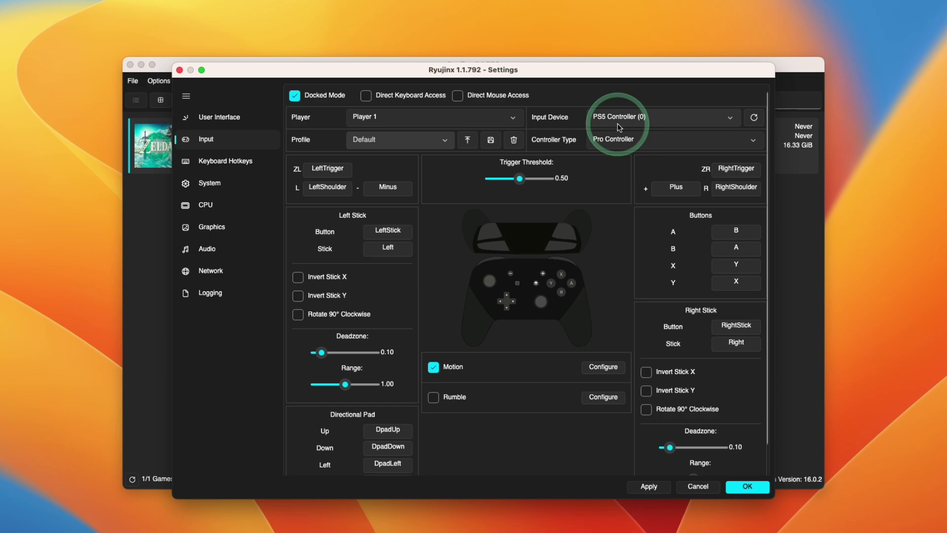
left_click(611, 142)
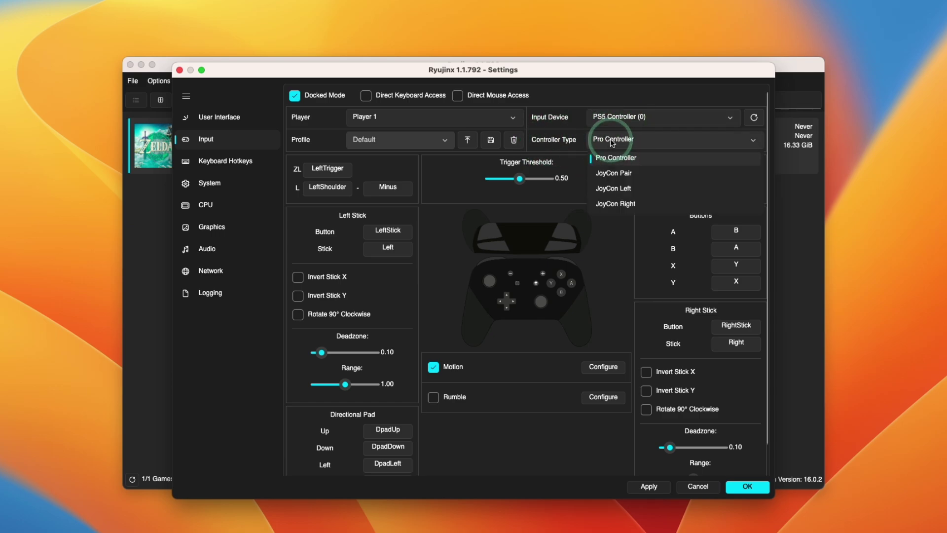
left_click(613, 158)
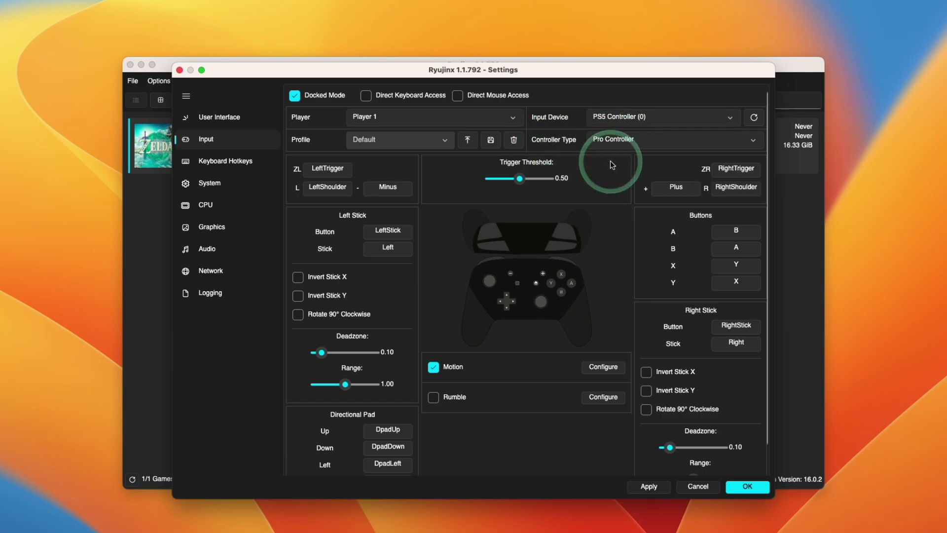
left_click(747, 487)
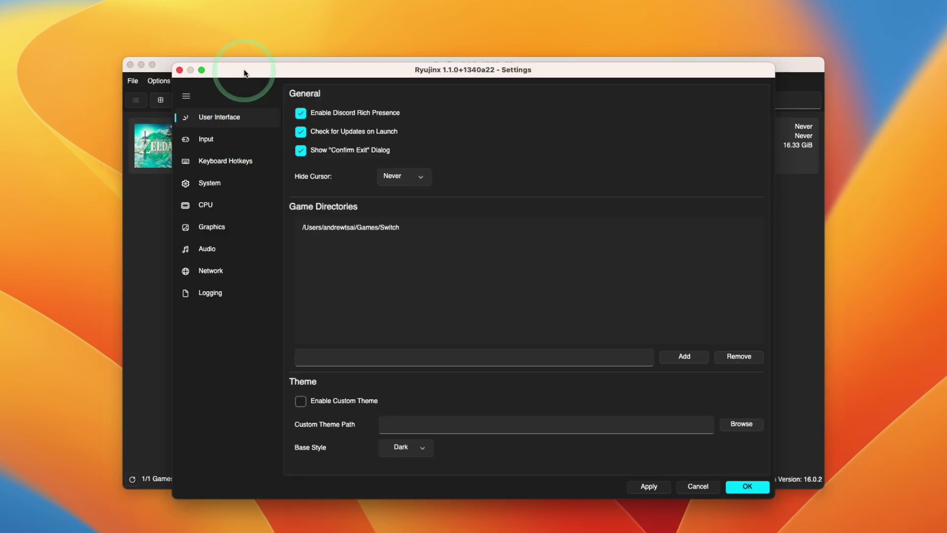
Confirm the Software memory manager mode and Use Hypervisor in the CPU settings, and launch The Legend of Zelda: Tears of the Kingdom
left_click(226, 213)
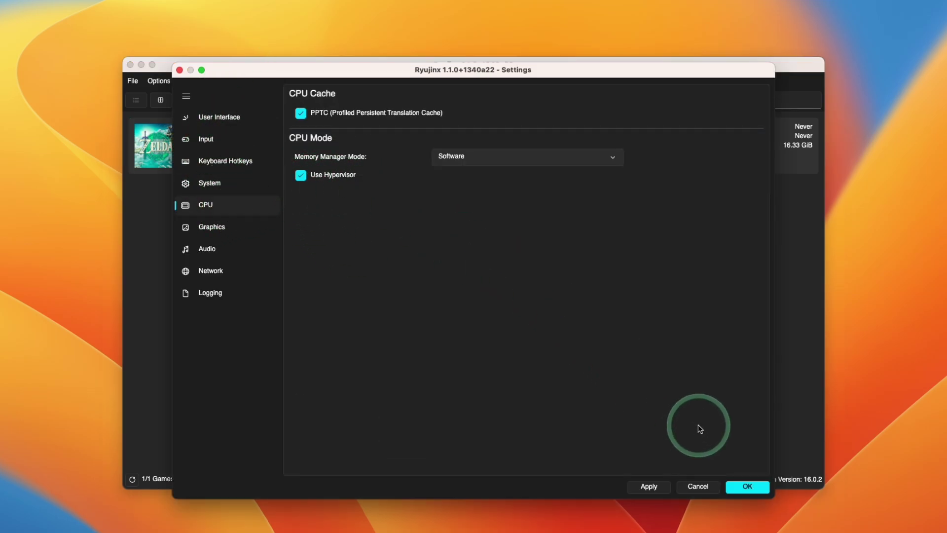
left_click(744, 487)
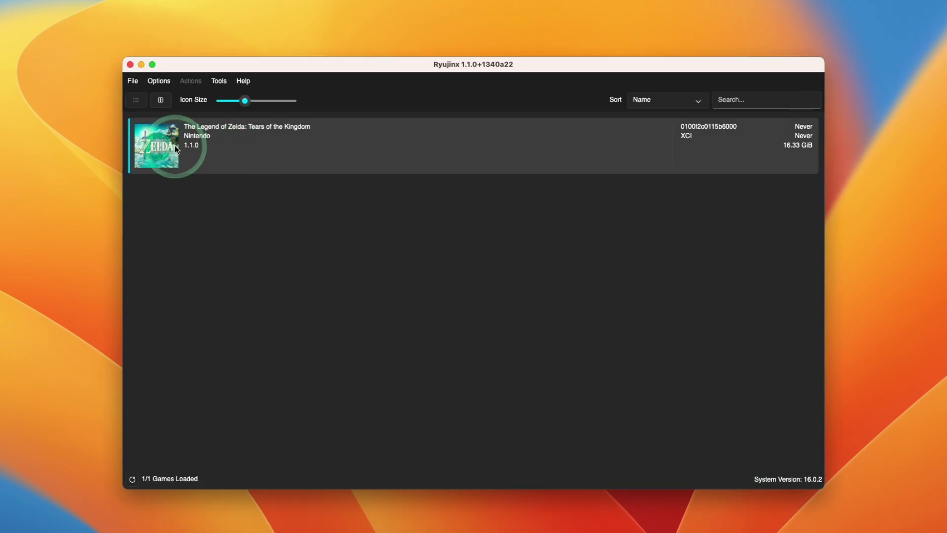
double_click(213, 152)
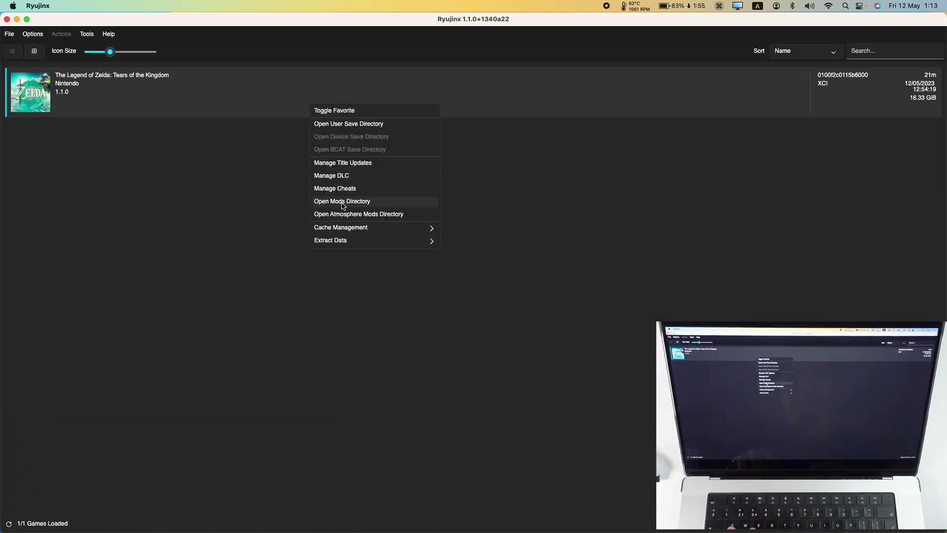
Replace the 60fps folder in the game's mods directory with the 30fps folder and close the Finder window
left_click(331, 203)
left_click(335, 219)
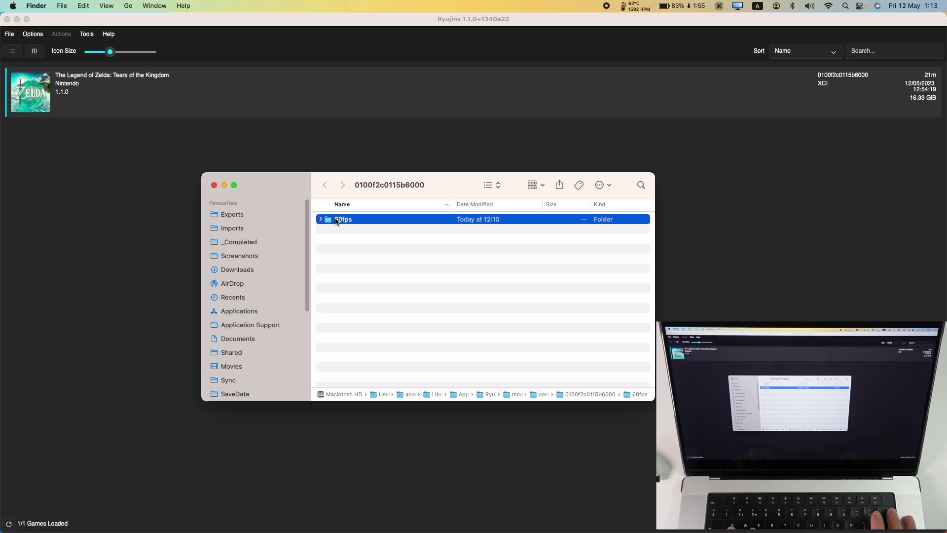
key("super+BackSpace")
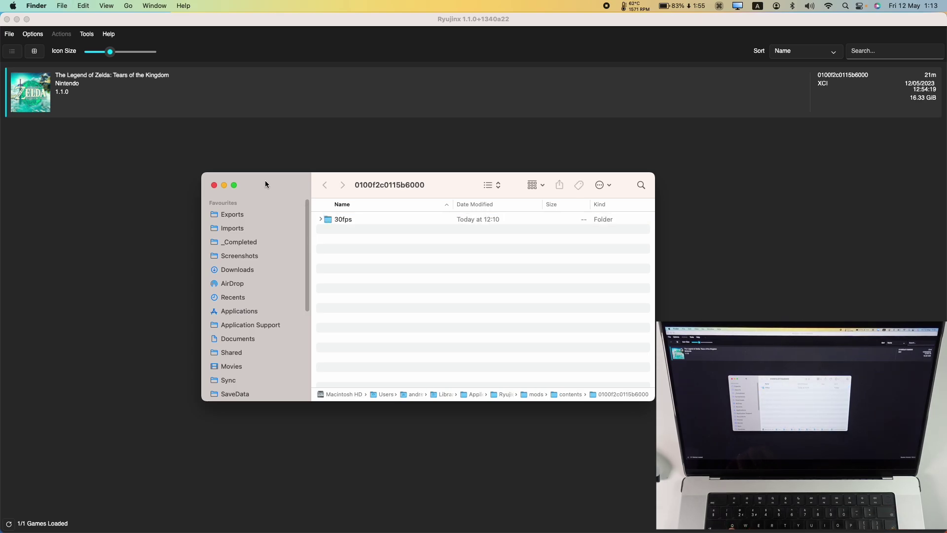
left_click(214, 185)
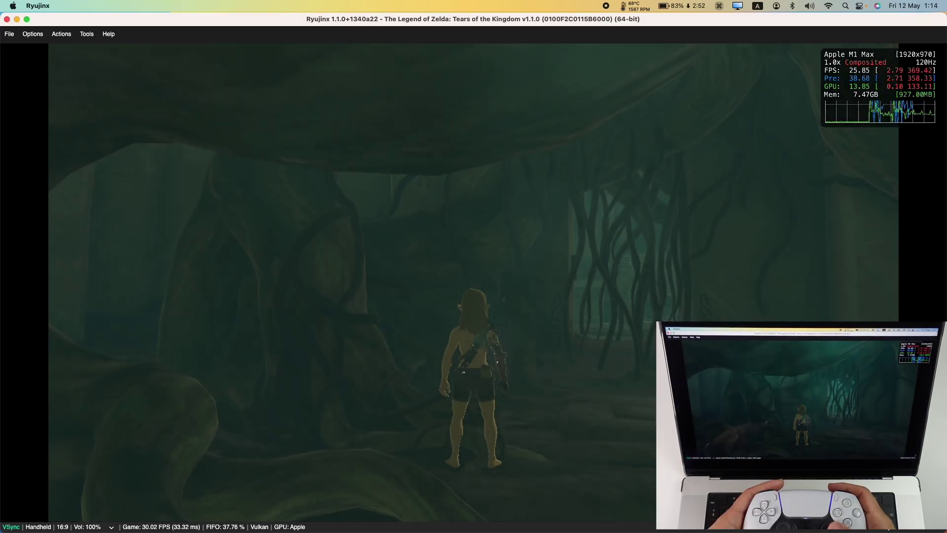